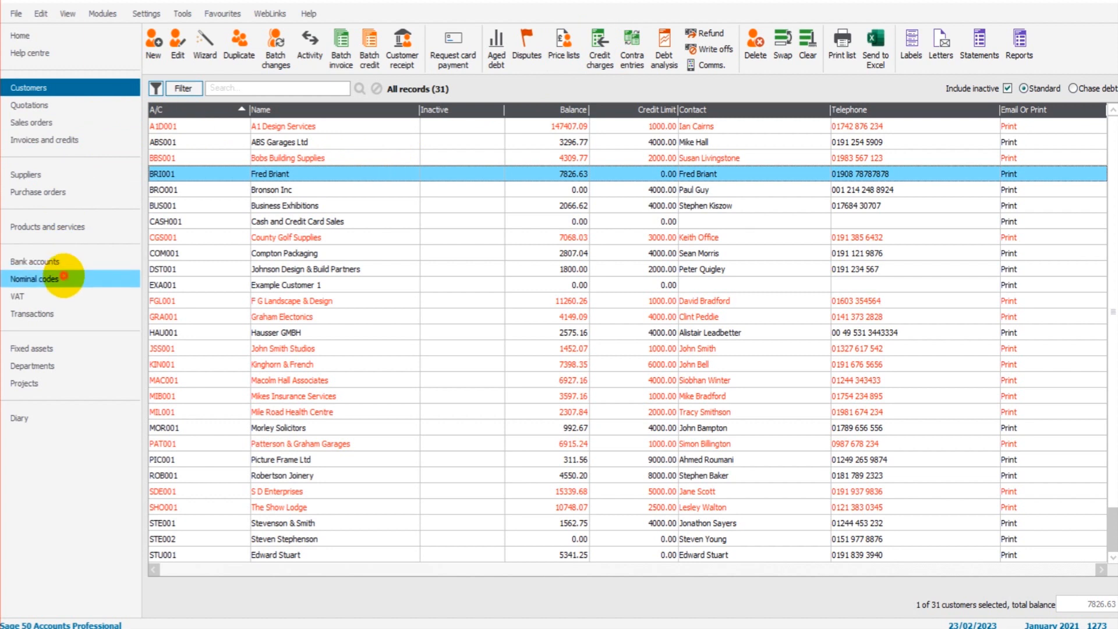
- View the nominal codes and check which code the control accounts assign to Credit Charges, leaving the assignment as it is
click(65, 278)
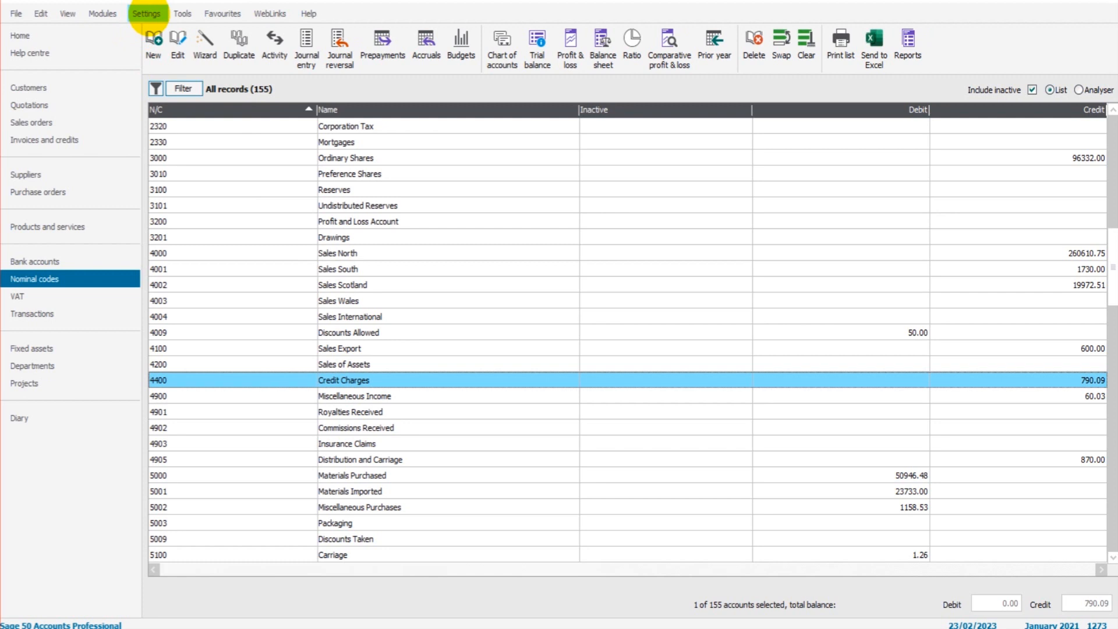
click(147, 14)
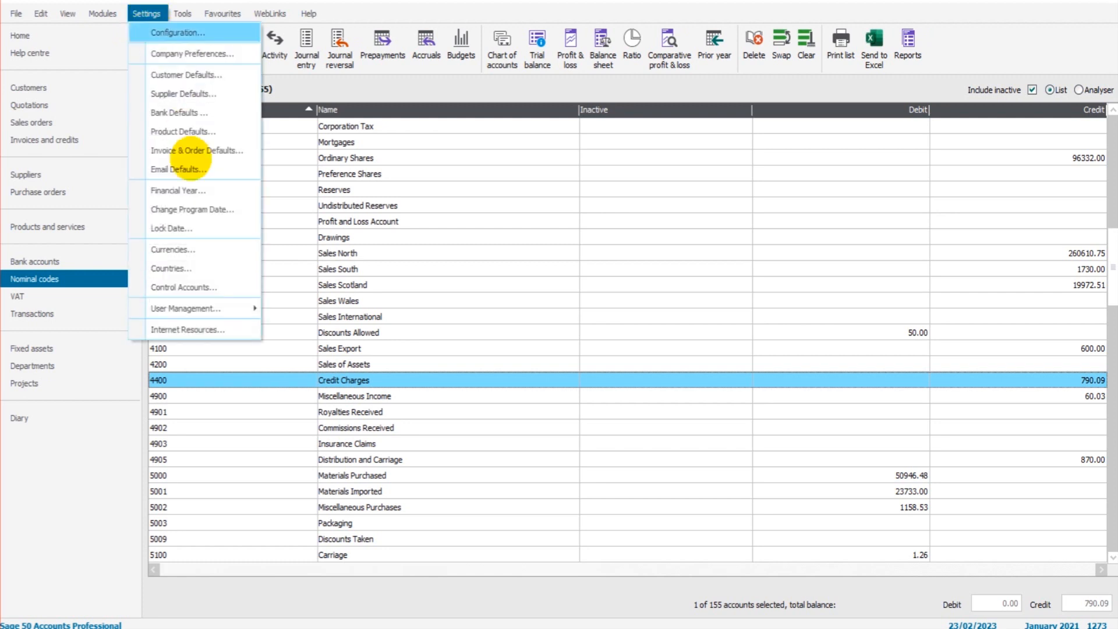
click(198, 287)
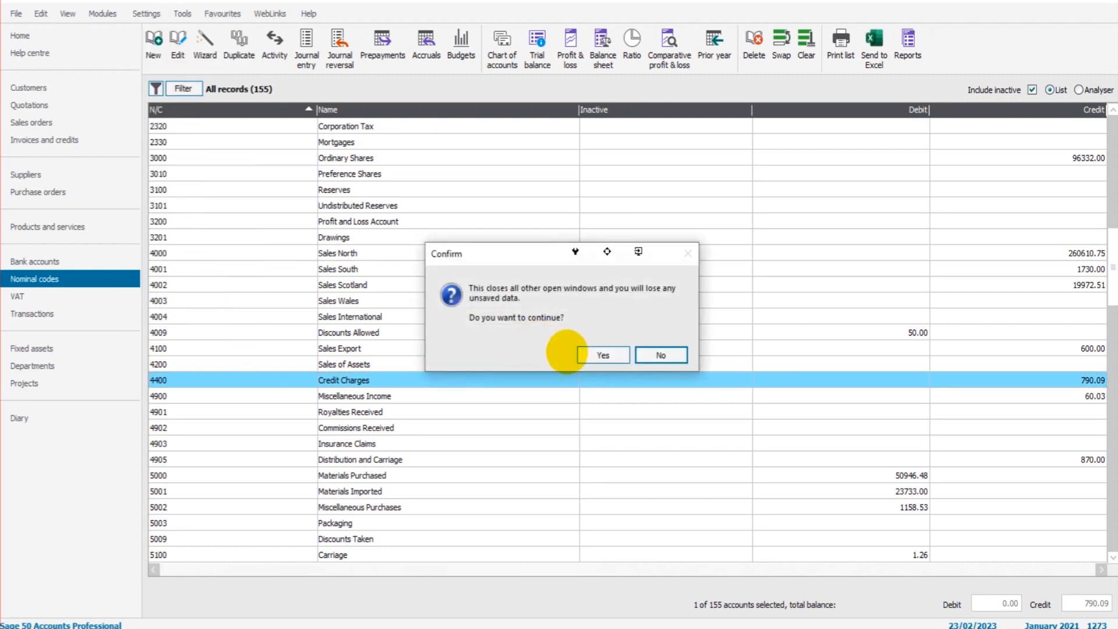
click(601, 355)
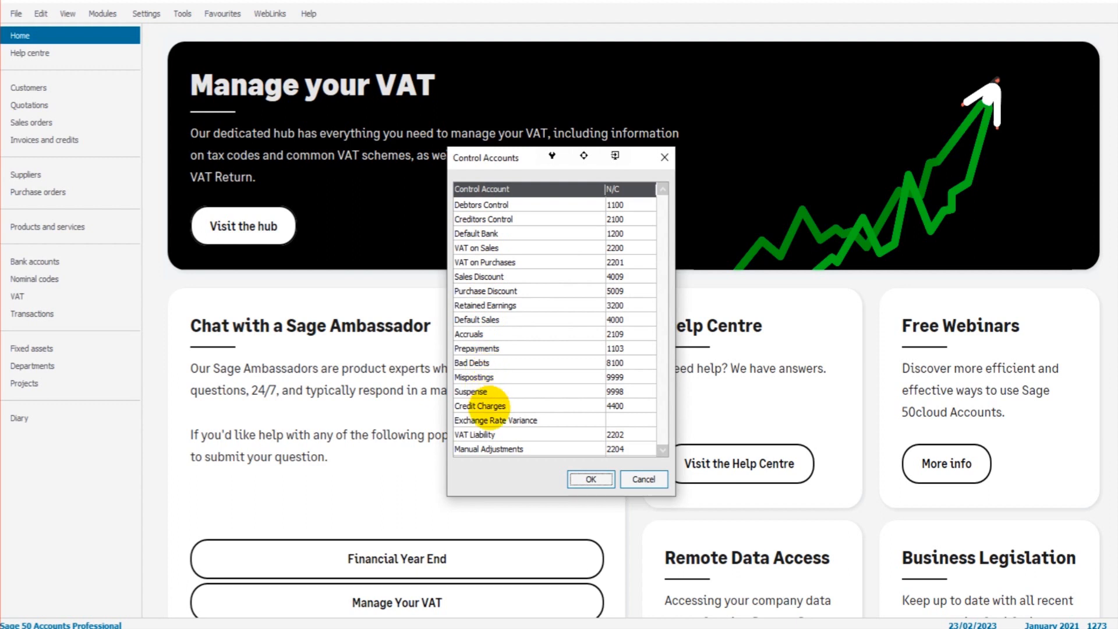
click(490, 406)
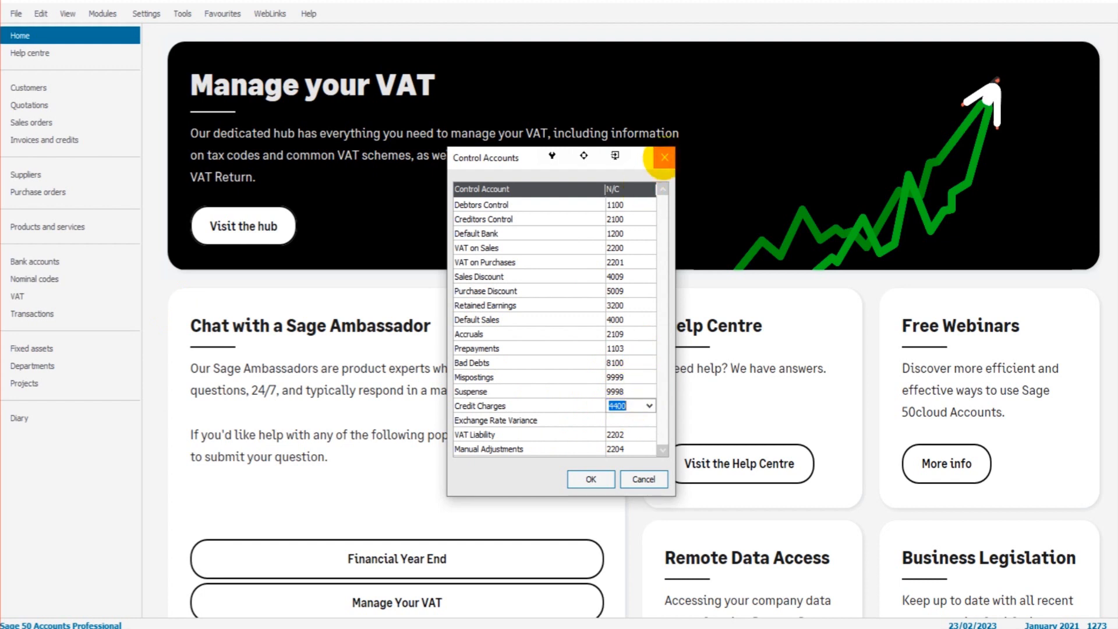
click(664, 157)
- Locate and select the Credit Charges account, code 4400, in the nominal codes list
click(52, 279)
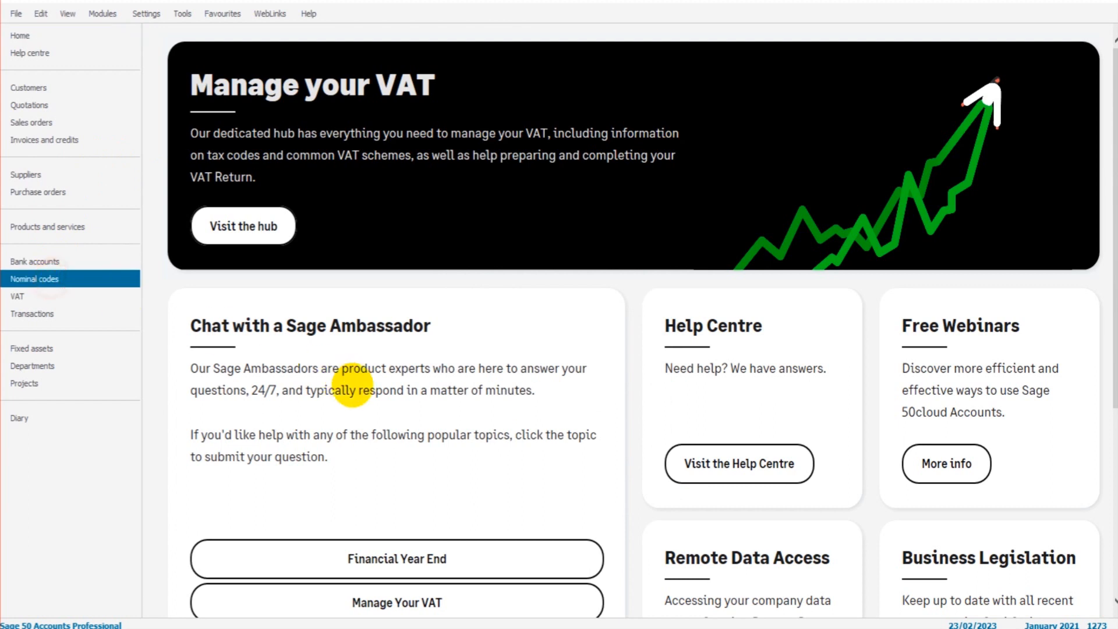
scroll(268, 445, down, 2)
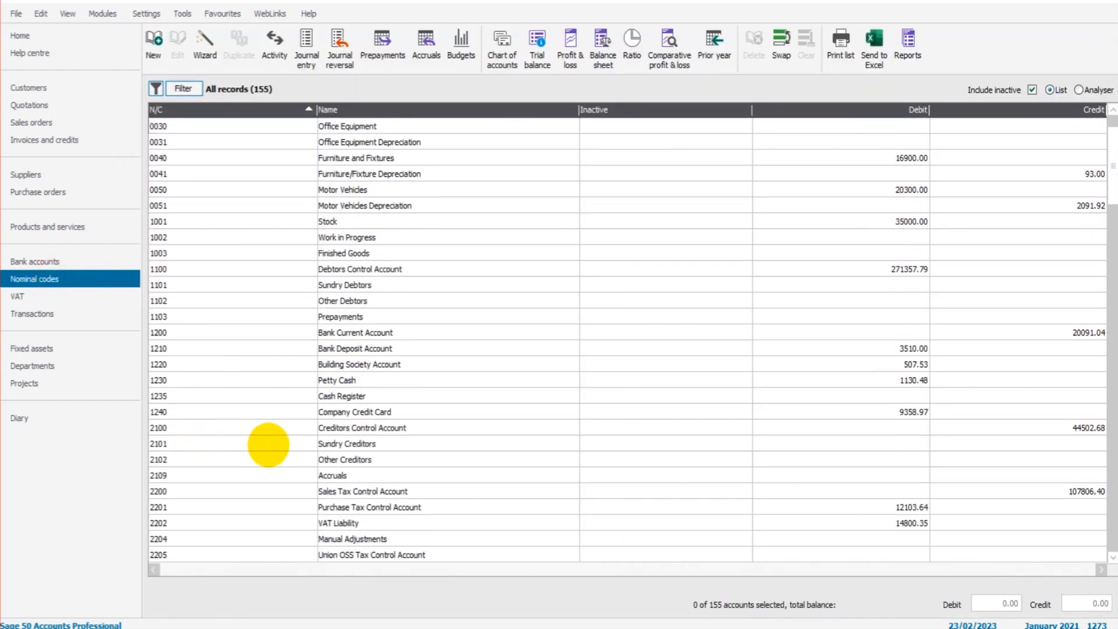
scroll(268, 444, down, 10)
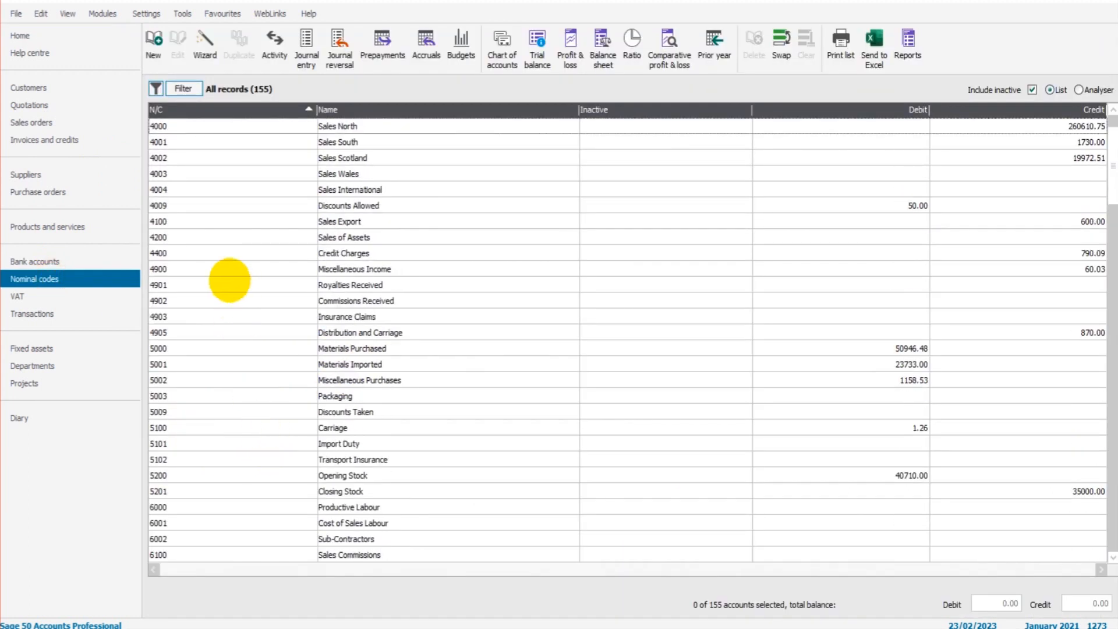
click(197, 252)
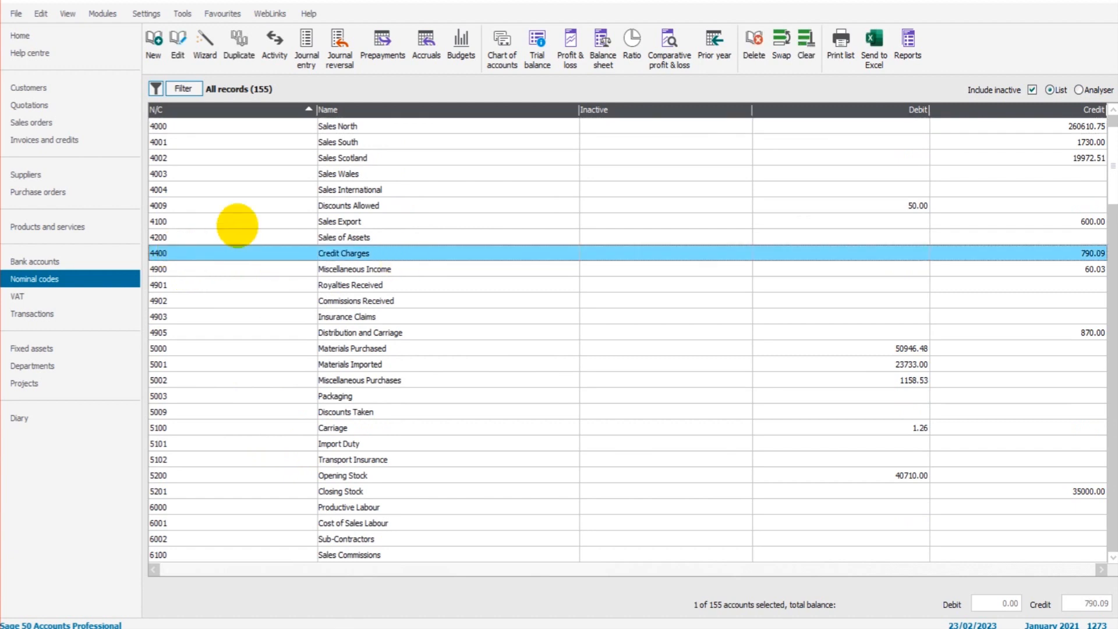
- View the customers list, then open the Configuration Editor and accept closing all other windows
click(51, 88)
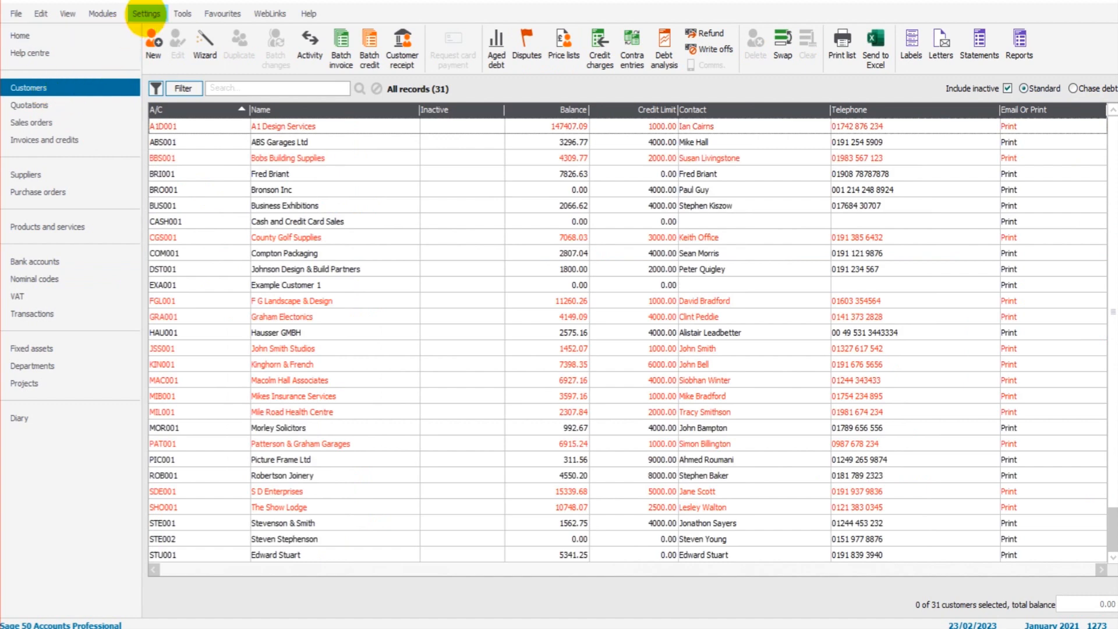
click(145, 13)
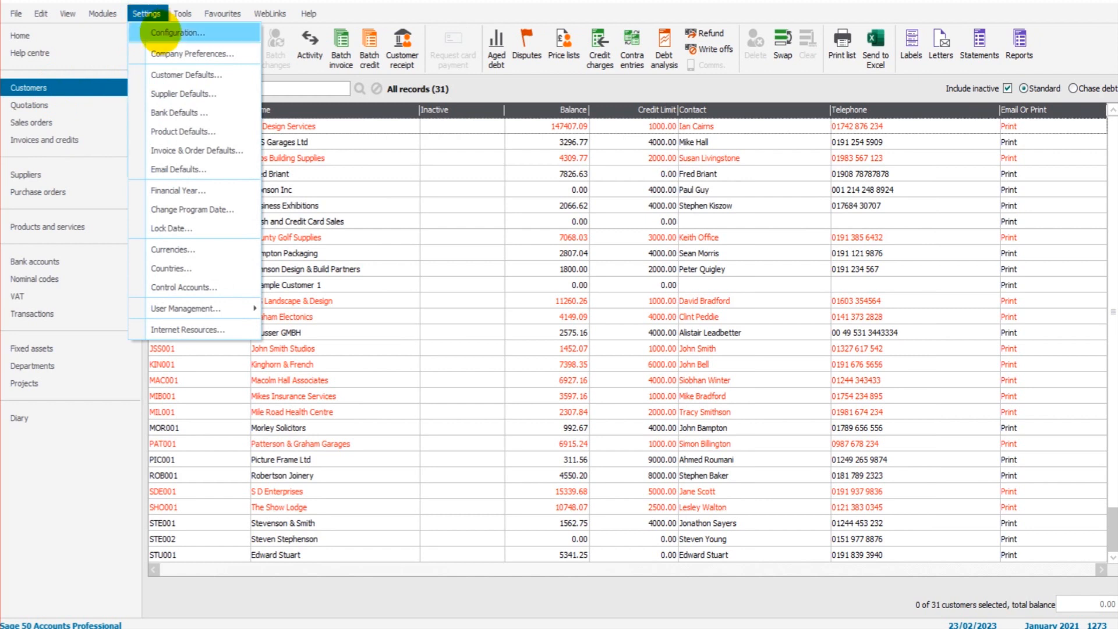
click(157, 32)
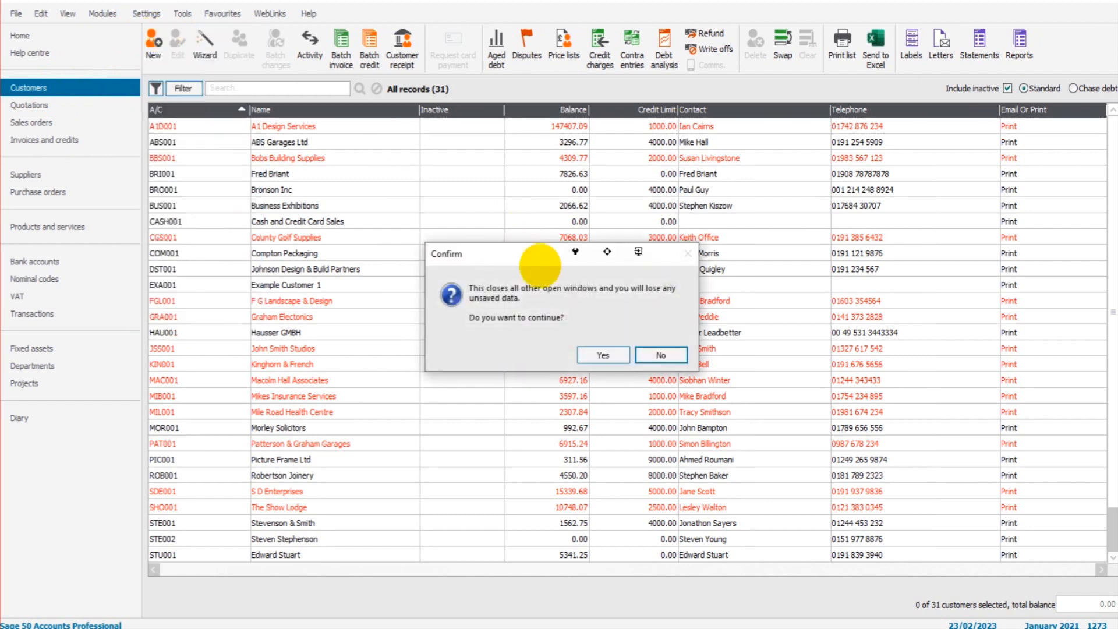
click(589, 352)
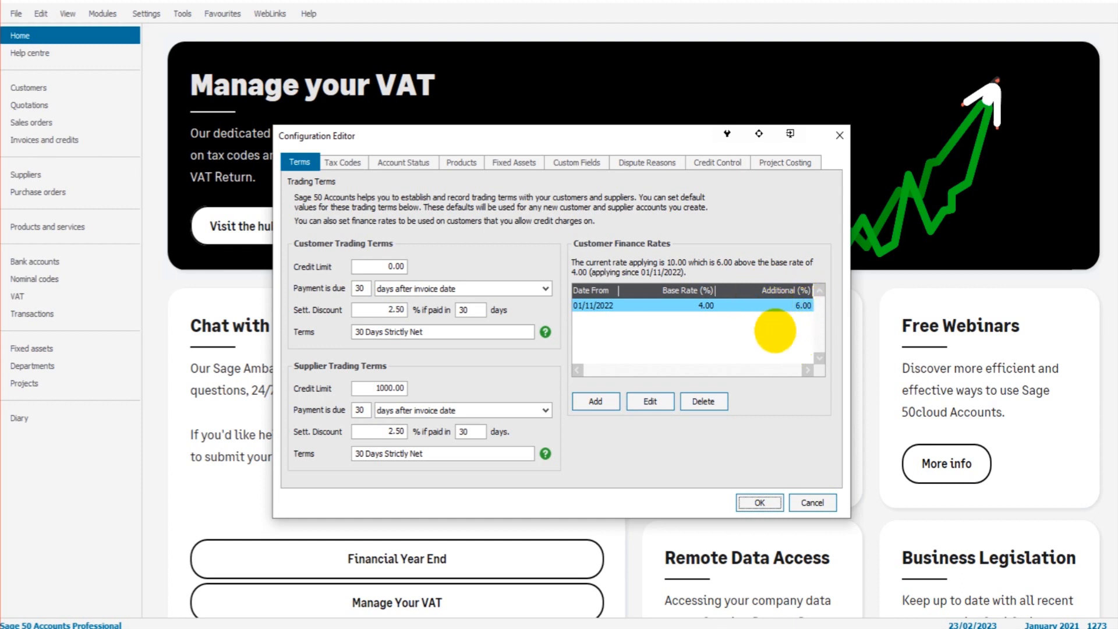
- Set the additional percentage of the 01/11/2022 customer finance rate to 0.00
click(651, 400)
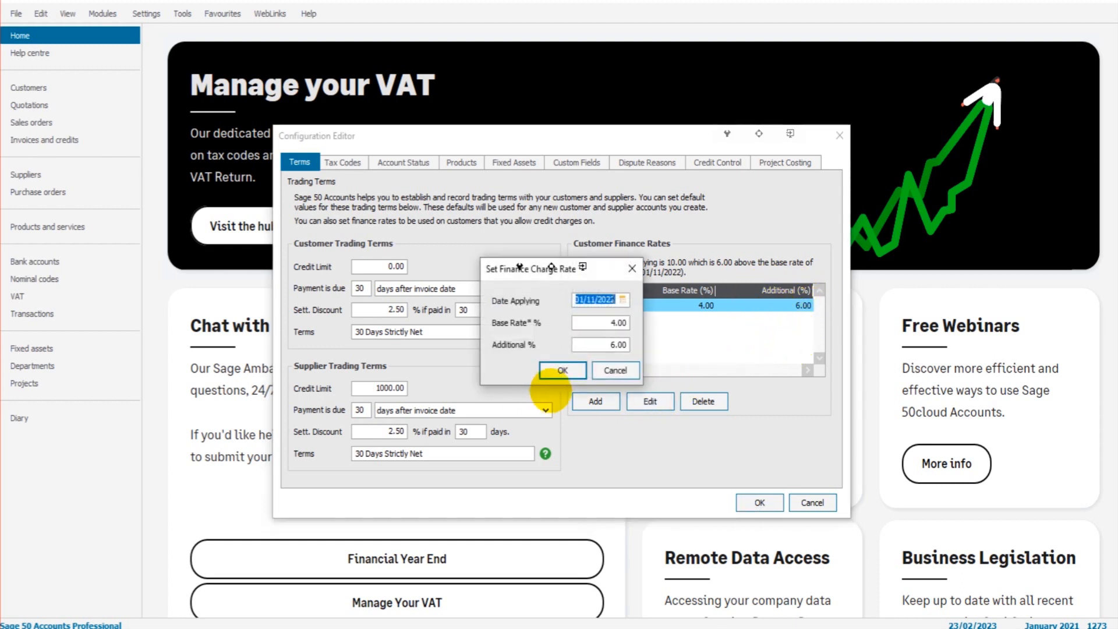
click(597, 345)
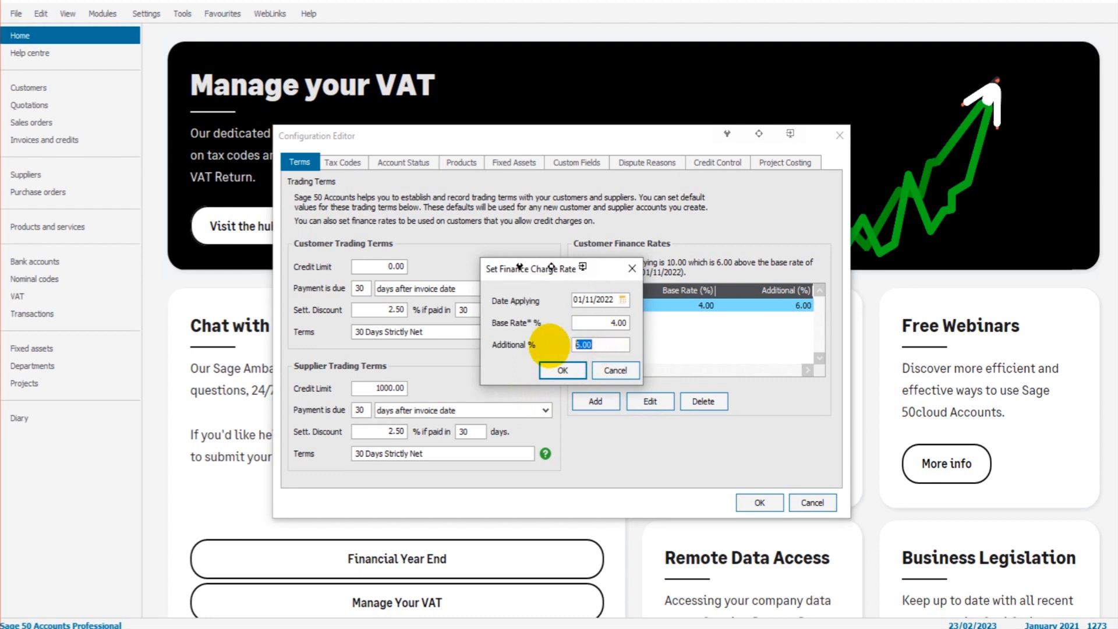
text(0.00)
click(559, 370)
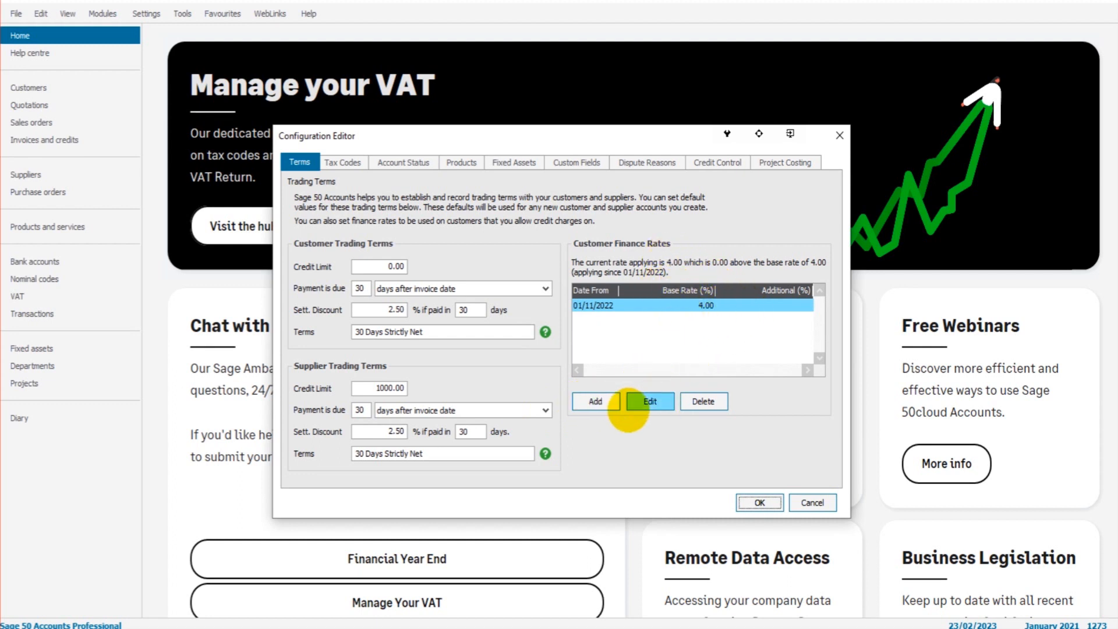
- Set the additional percentage of the 01/11/2022 customer finance rate to 2.00 and save the configuration
click(650, 401)
double_click(594, 345)
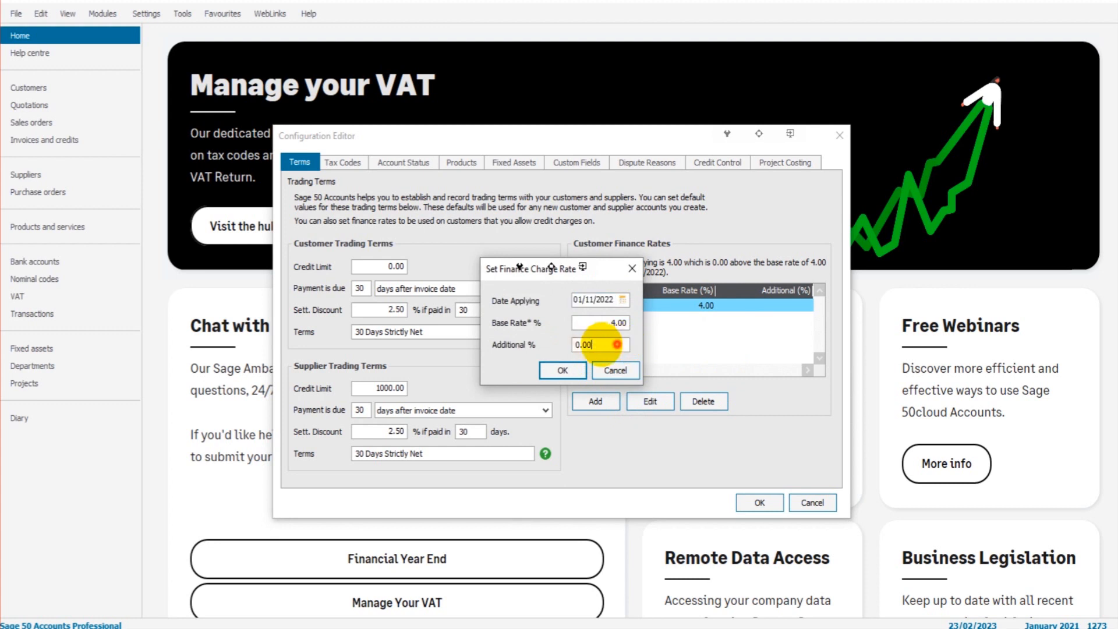
text(2)
click(563, 370)
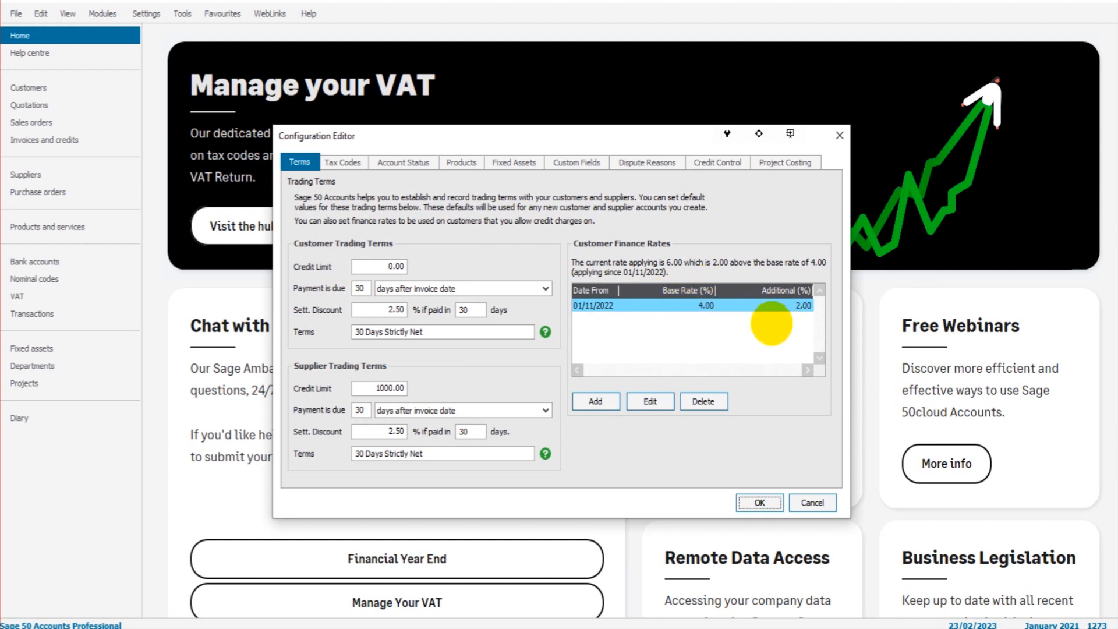
click(587, 400)
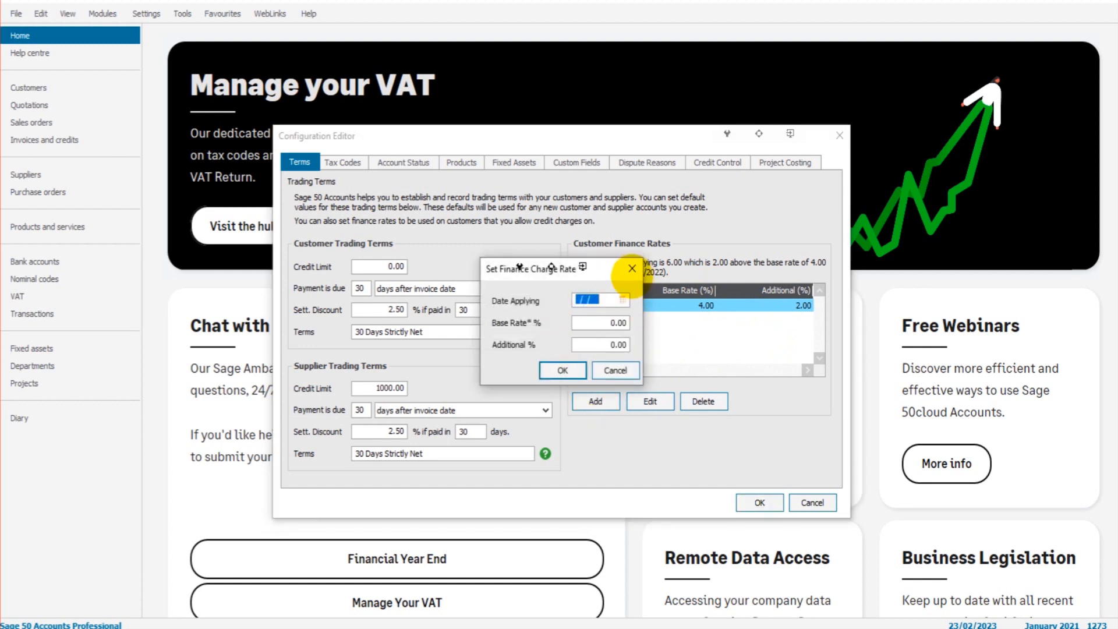
click(631, 267)
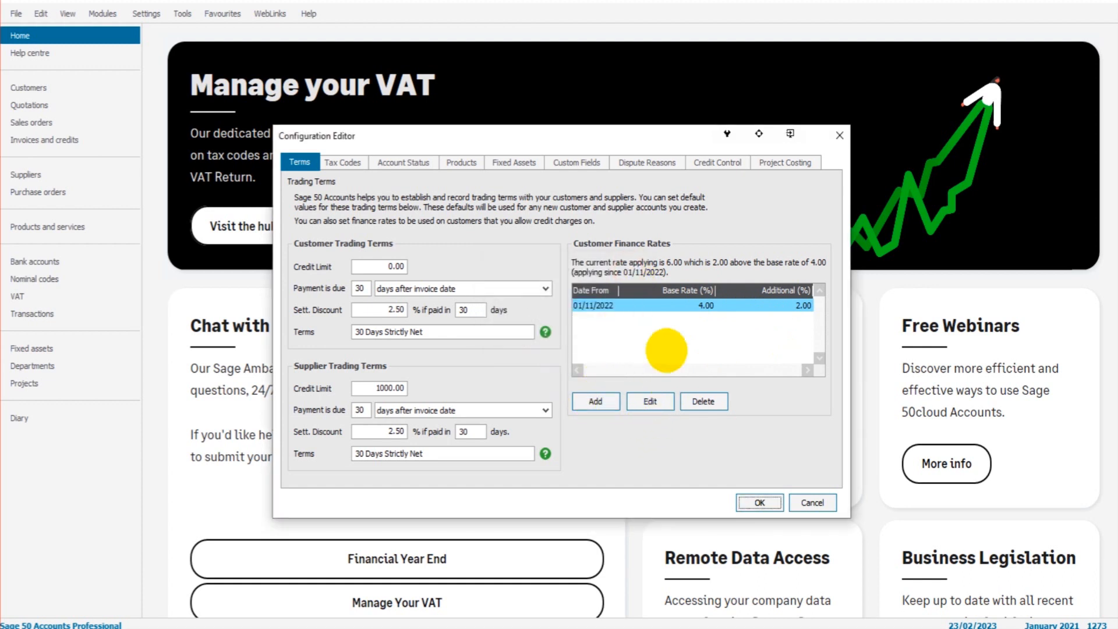
click(677, 306)
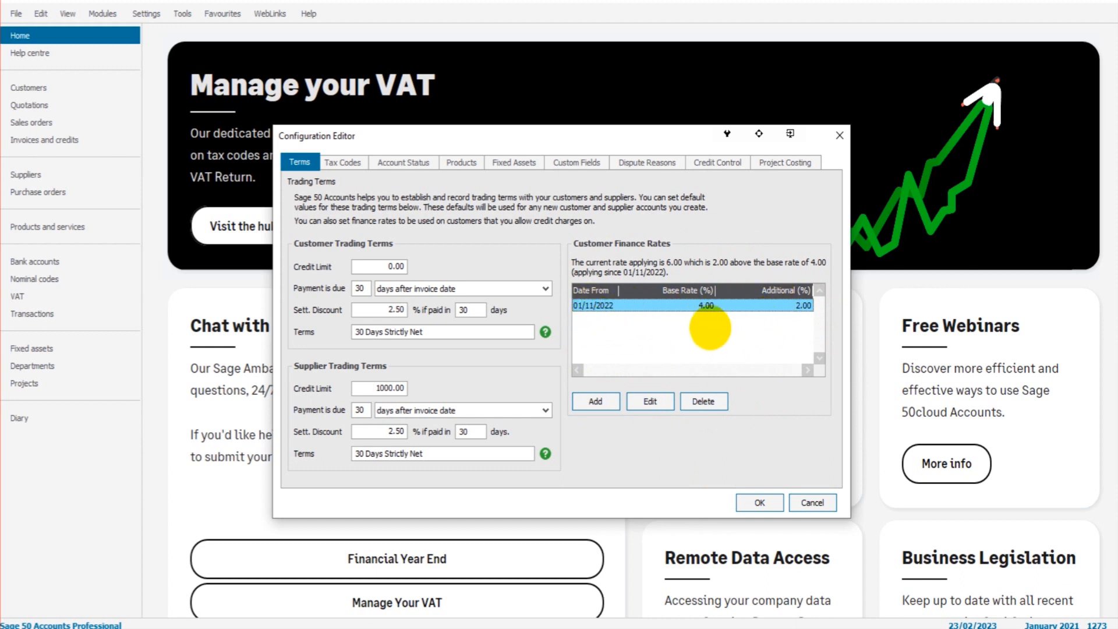
click(759, 502)
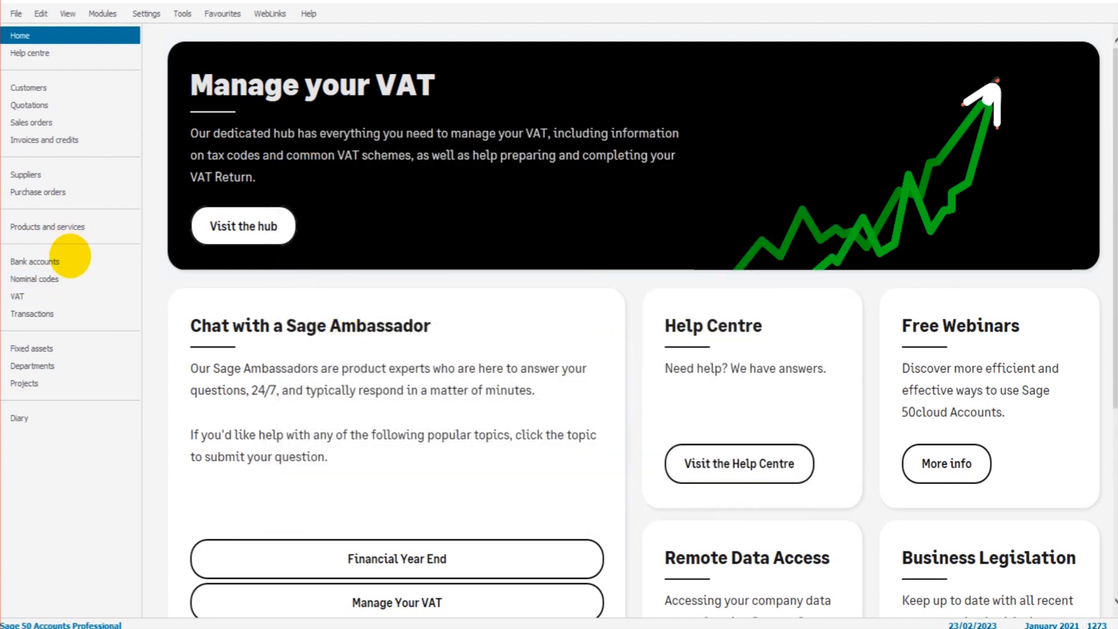
- Reopen the Configuration Editor to check the saved customer finance rate, and close it
click(150, 14)
click(163, 31)
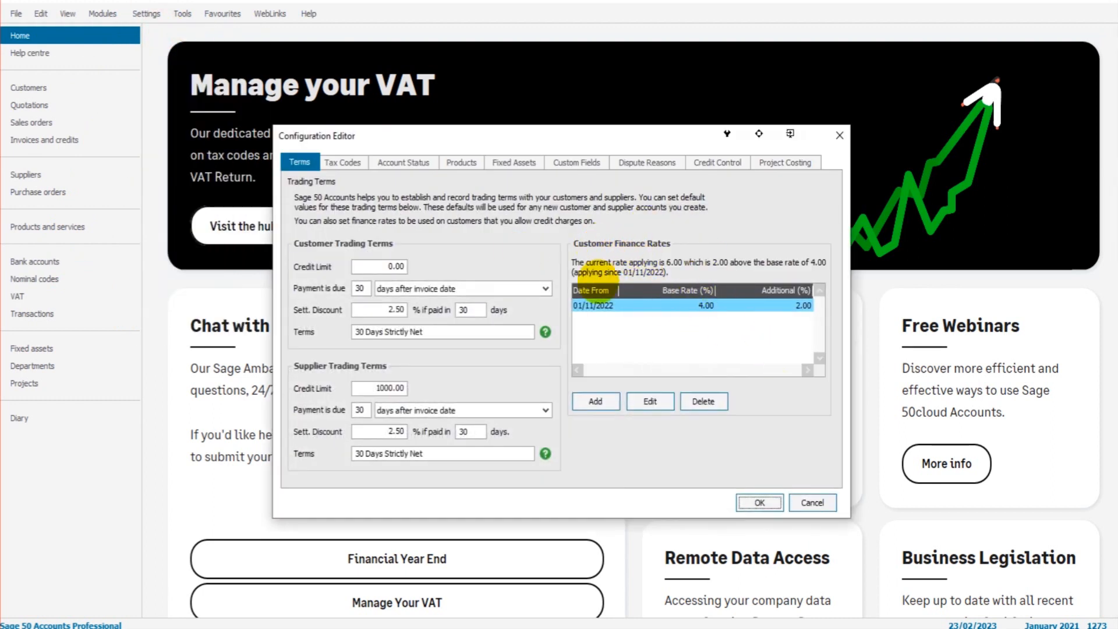
click(757, 502)
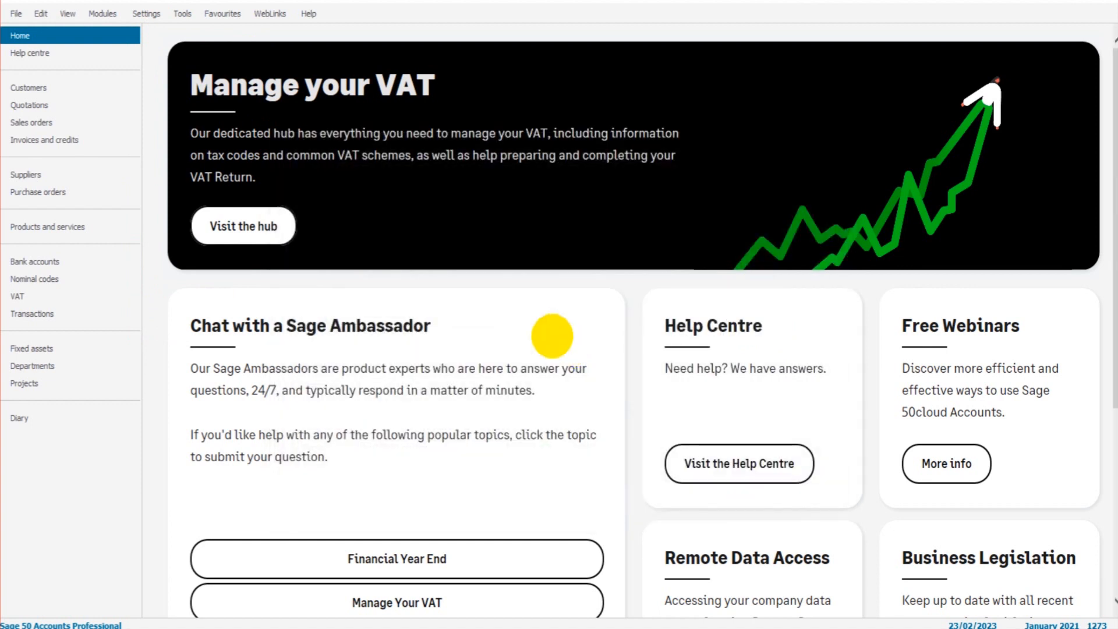
- Check the credit control terms and charging restrictions in Compton Packaging's customer record, and close the record
click(62, 84)
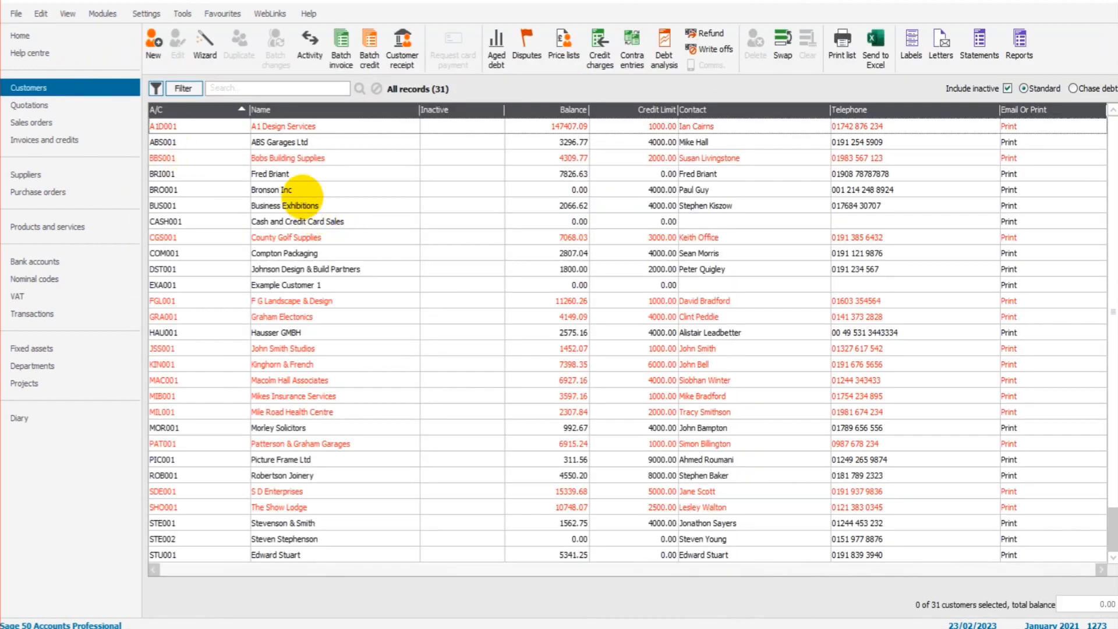
click(295, 253)
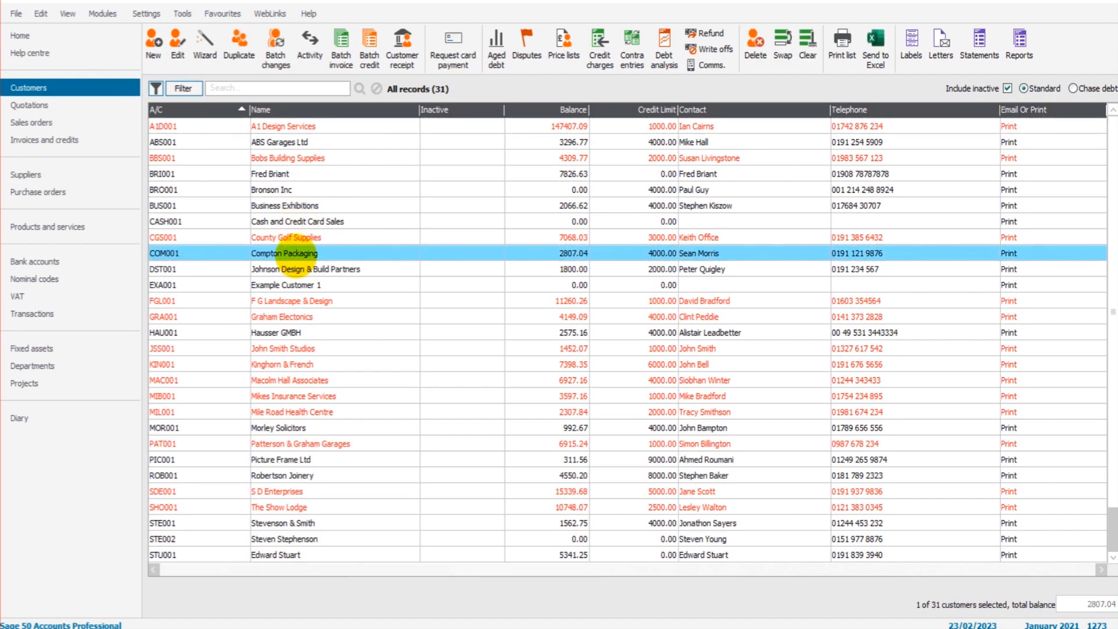
double_click(297, 253)
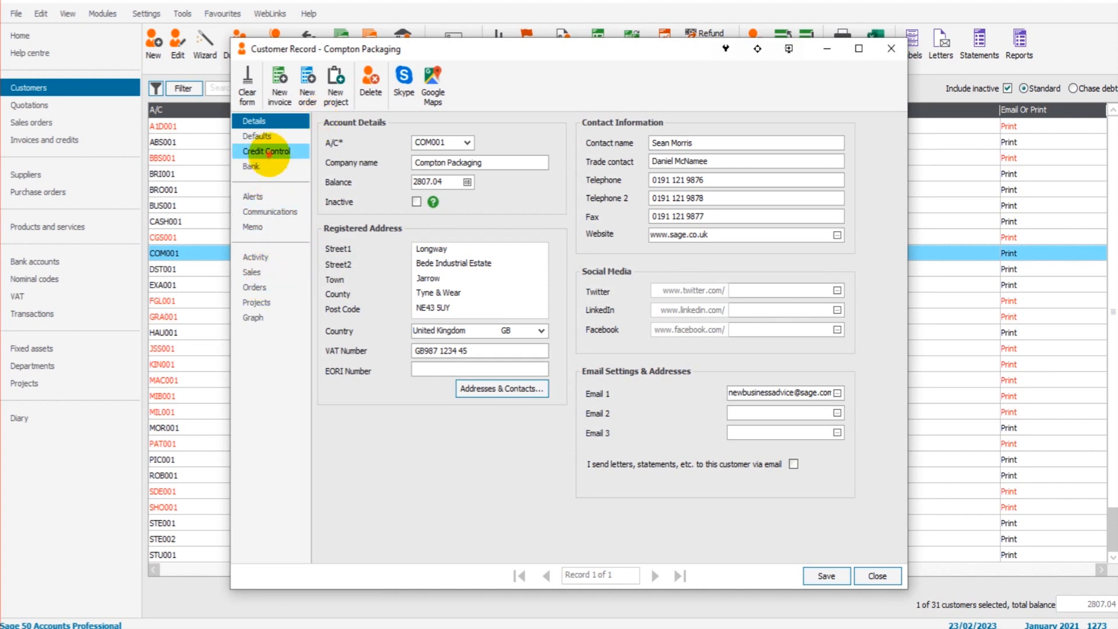
click(267, 151)
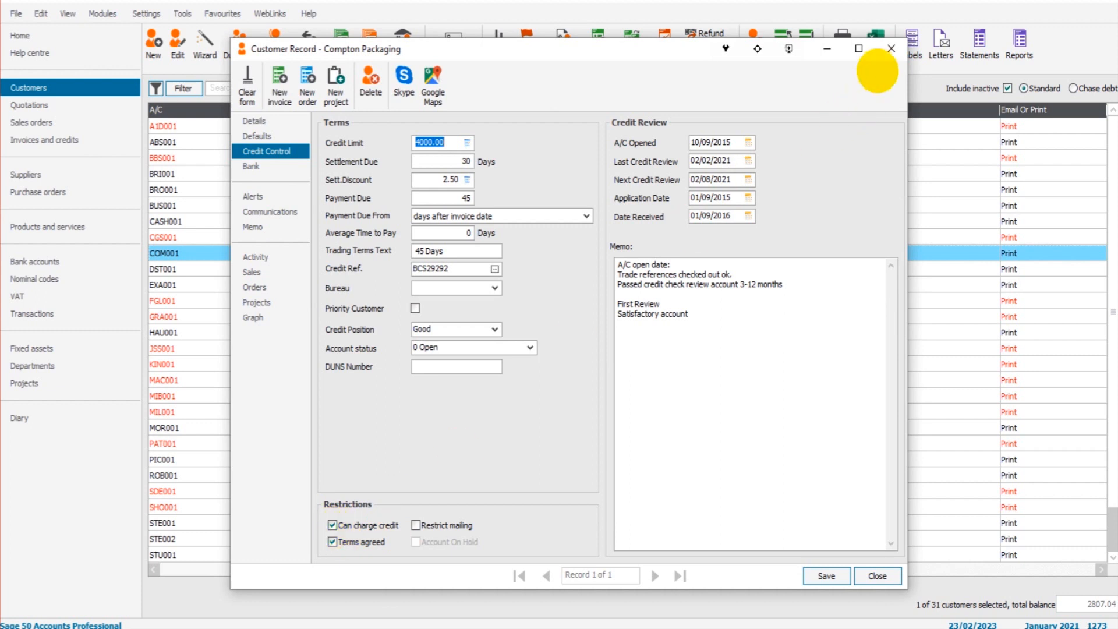
click(890, 48)
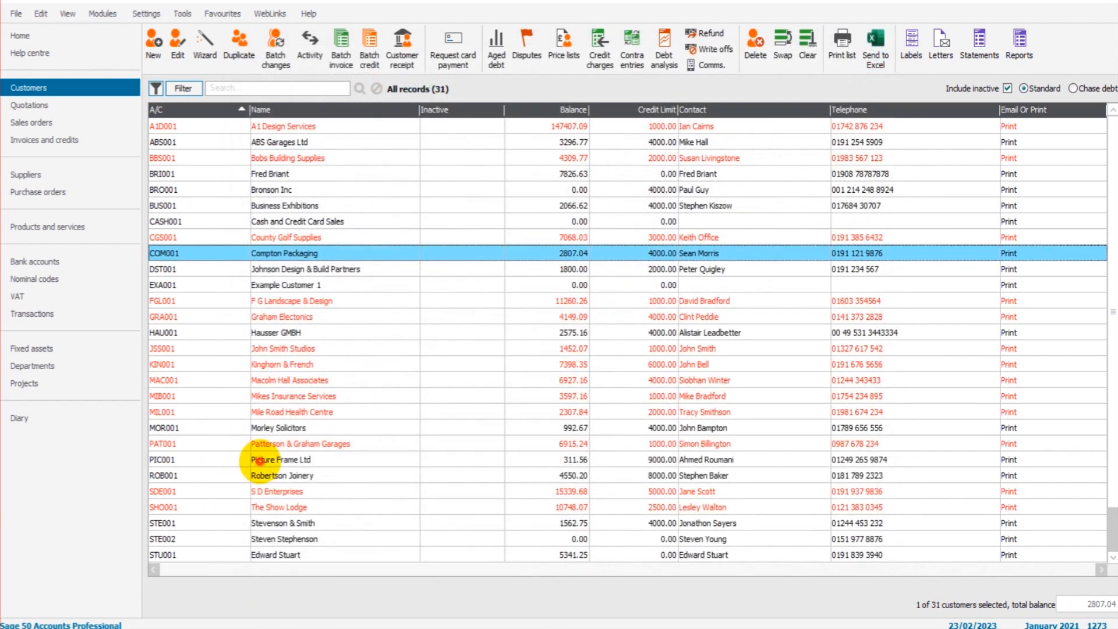
- Review the credit control terms and charging restrictions in Picture Frame Ltd's customer record, and close the record
click(260, 460)
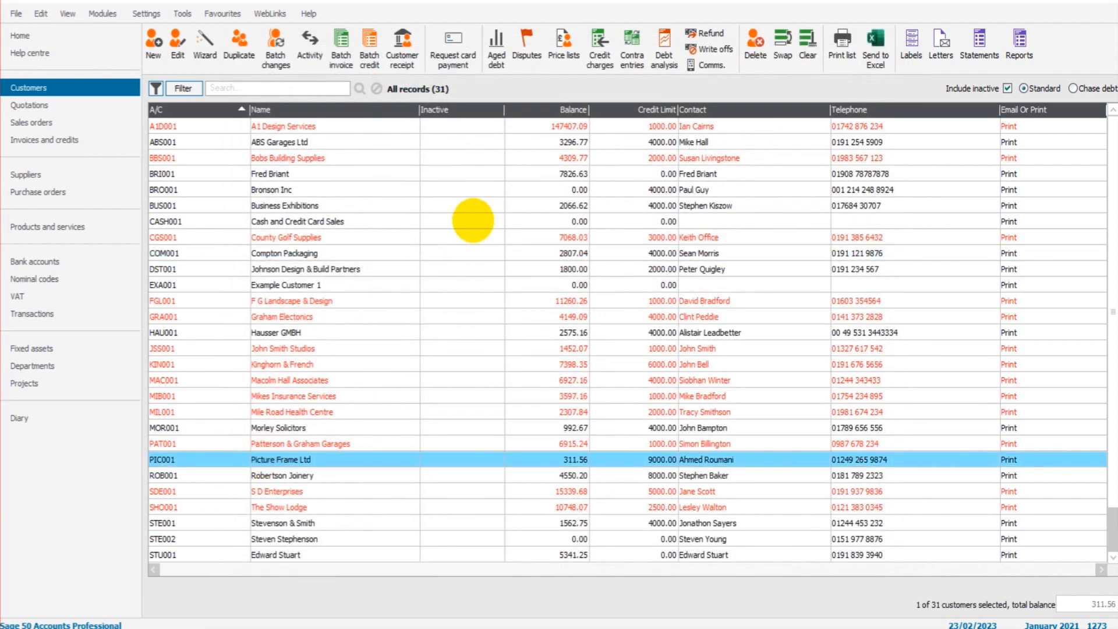
key(Return)
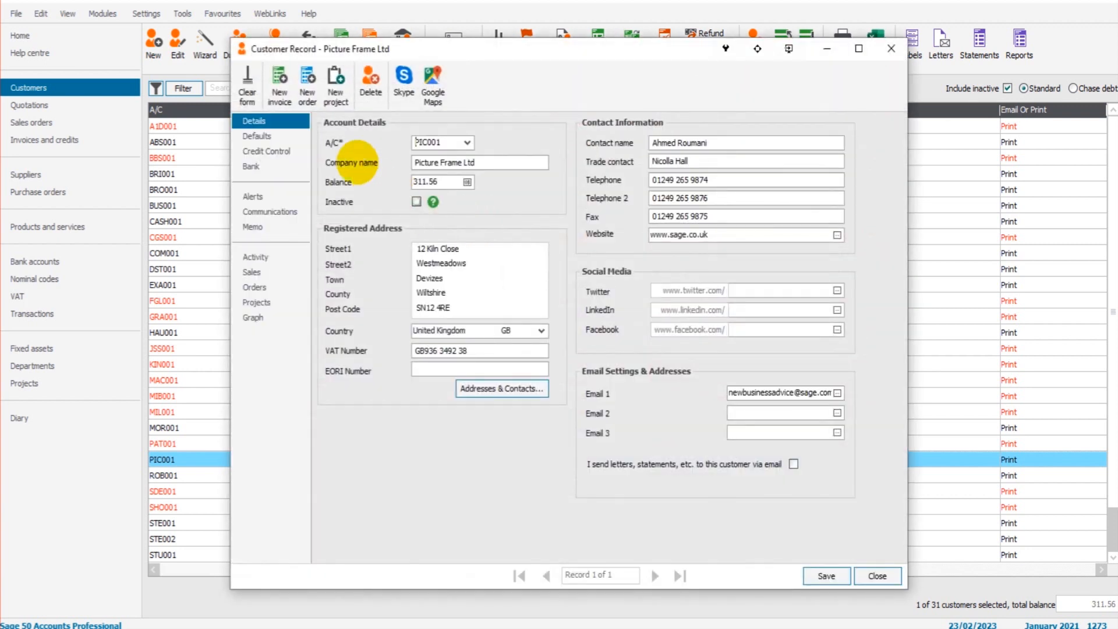
click(272, 151)
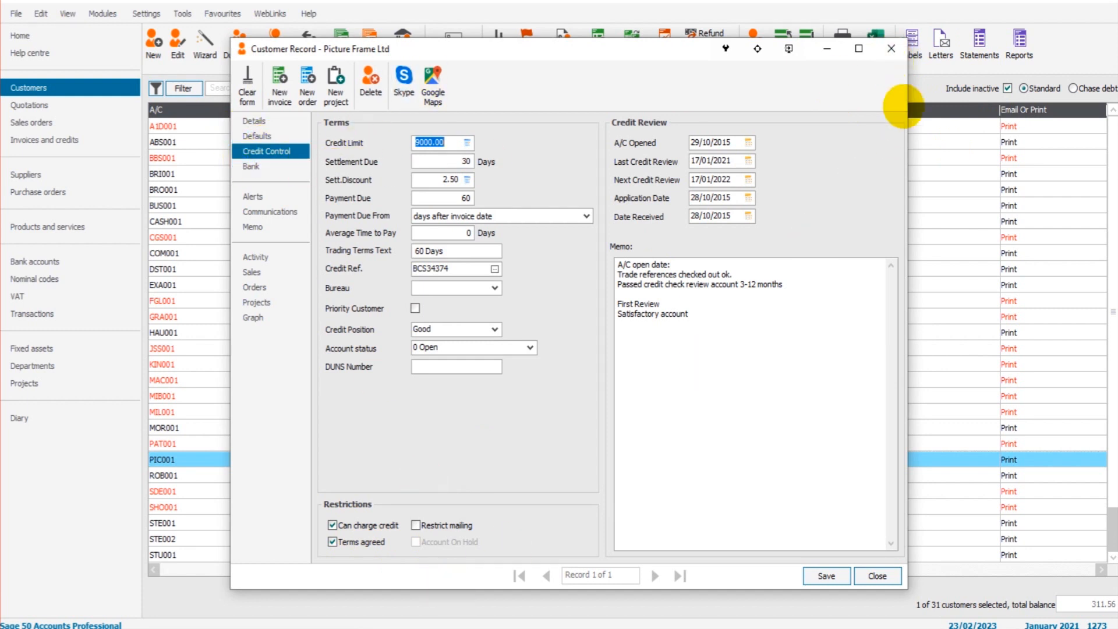
click(891, 48)
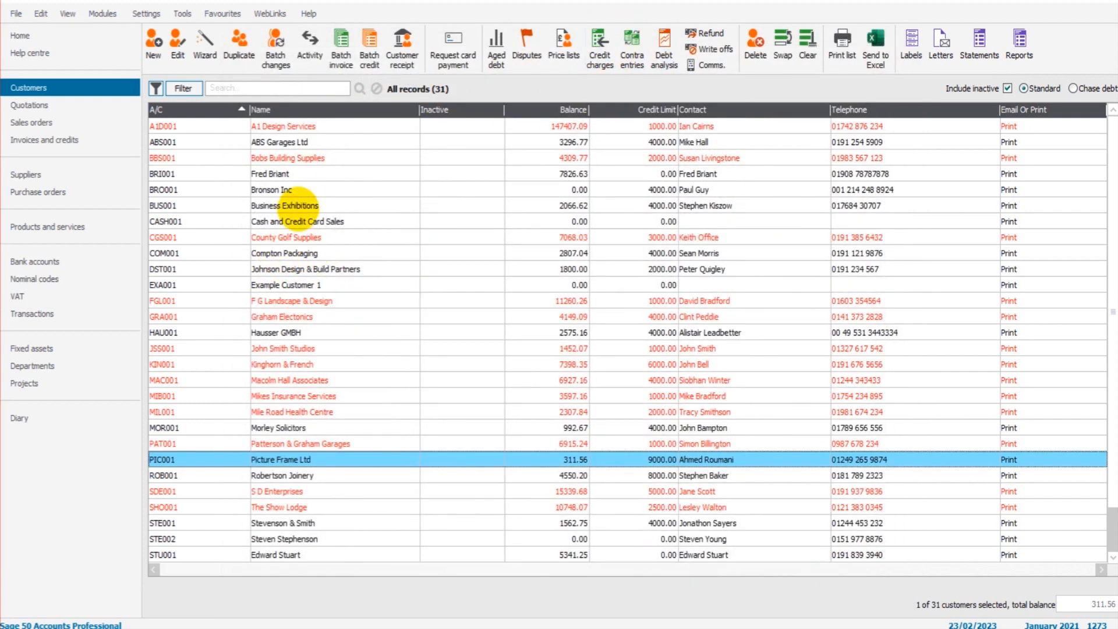
- Check the transaction activity of Example Customer 1 in the customer list, and close the activity view
click(301, 204)
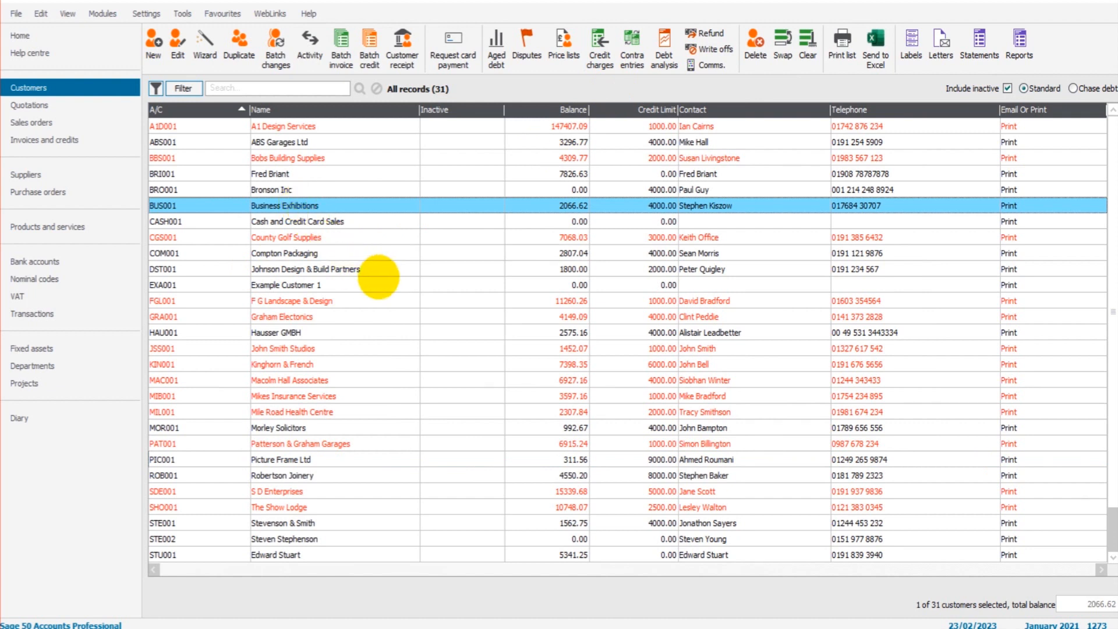
click(314, 286)
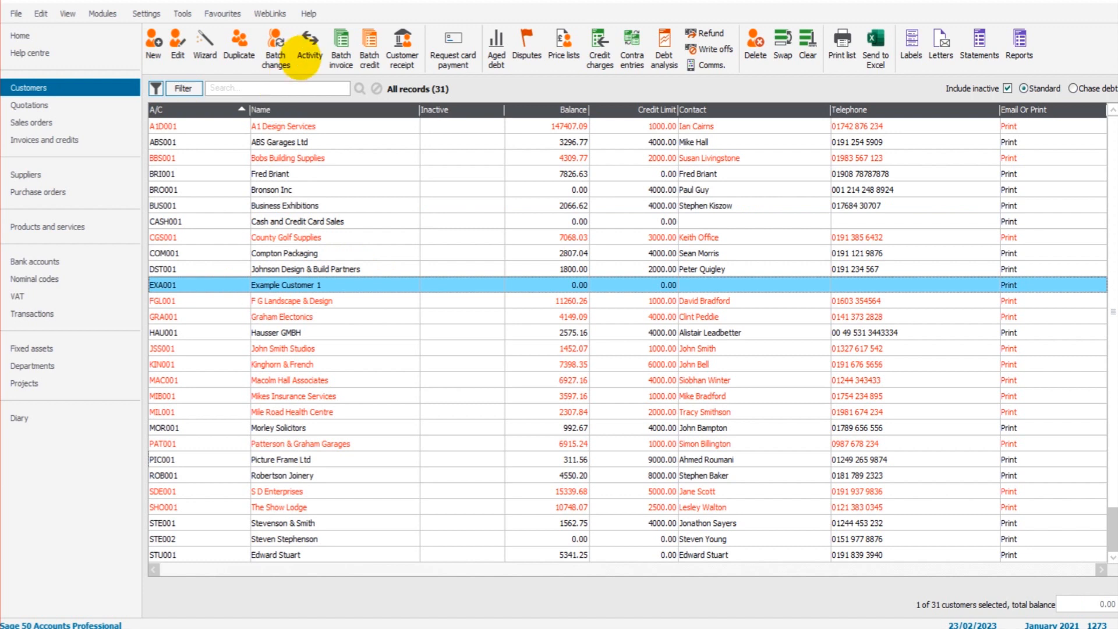
click(309, 45)
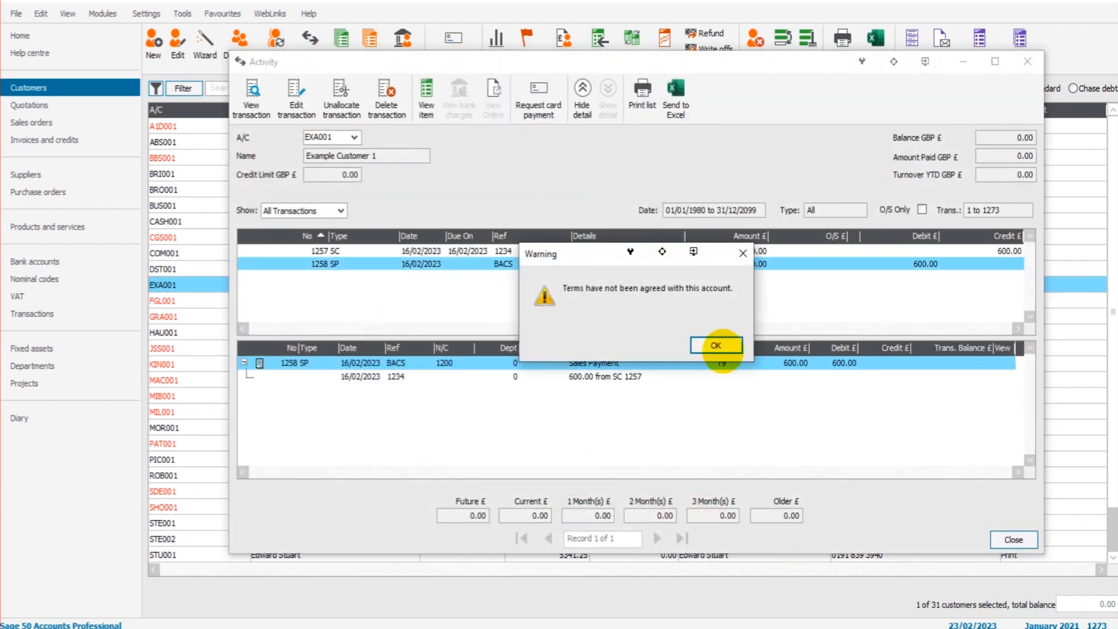
click(716, 345)
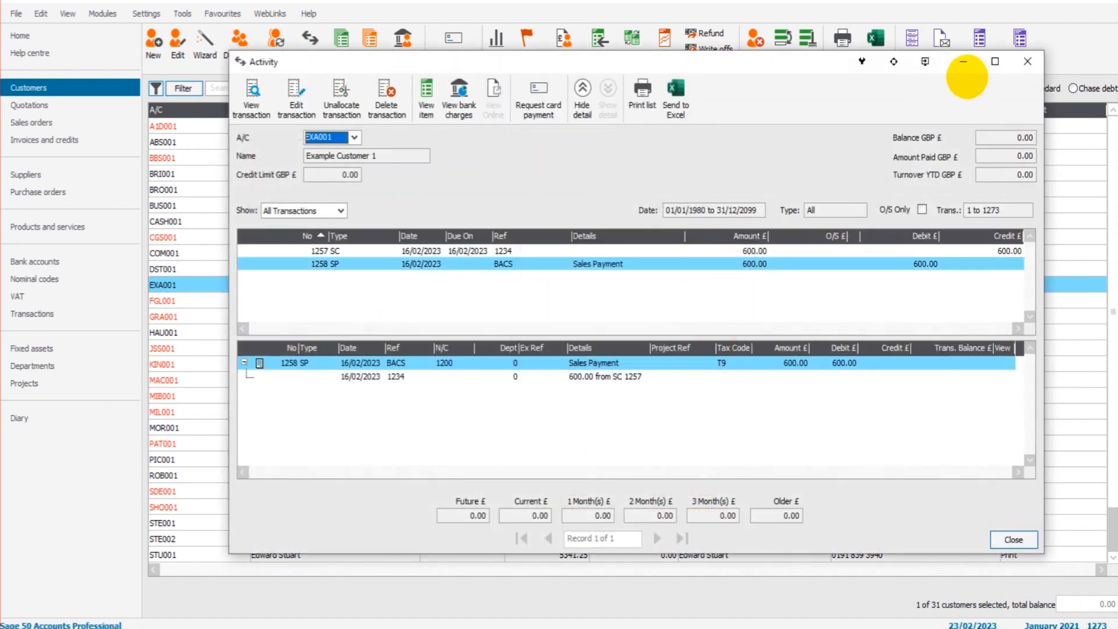
click(1027, 61)
- Start a batch invoice for Example Customer 1 dated 01/12/2022 with reference 123, keeping the default due date
click(341, 47)
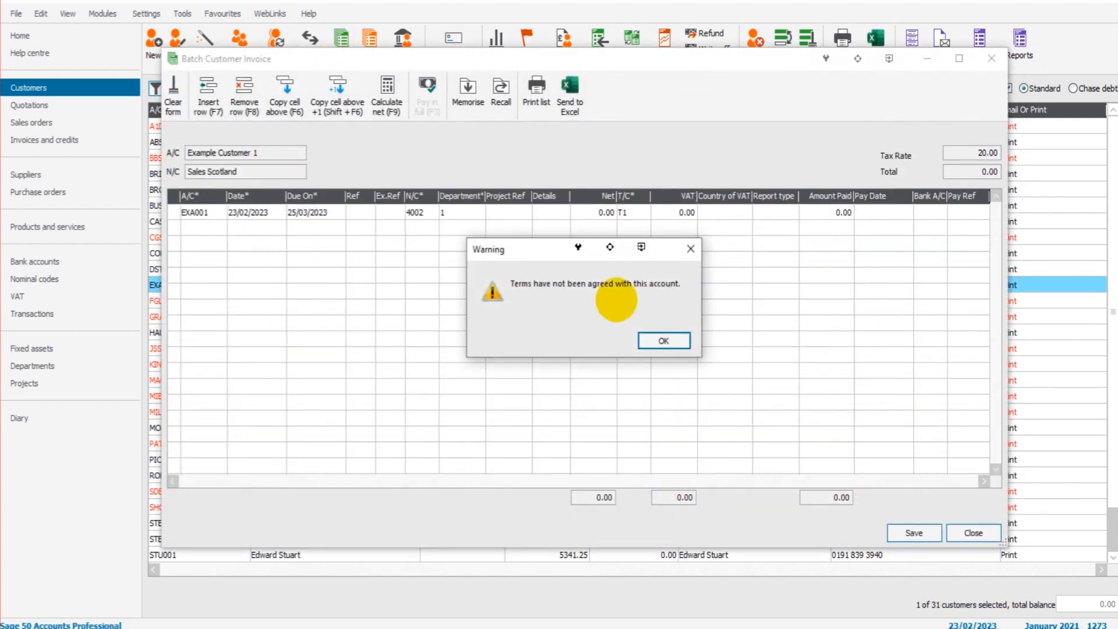
click(658, 340)
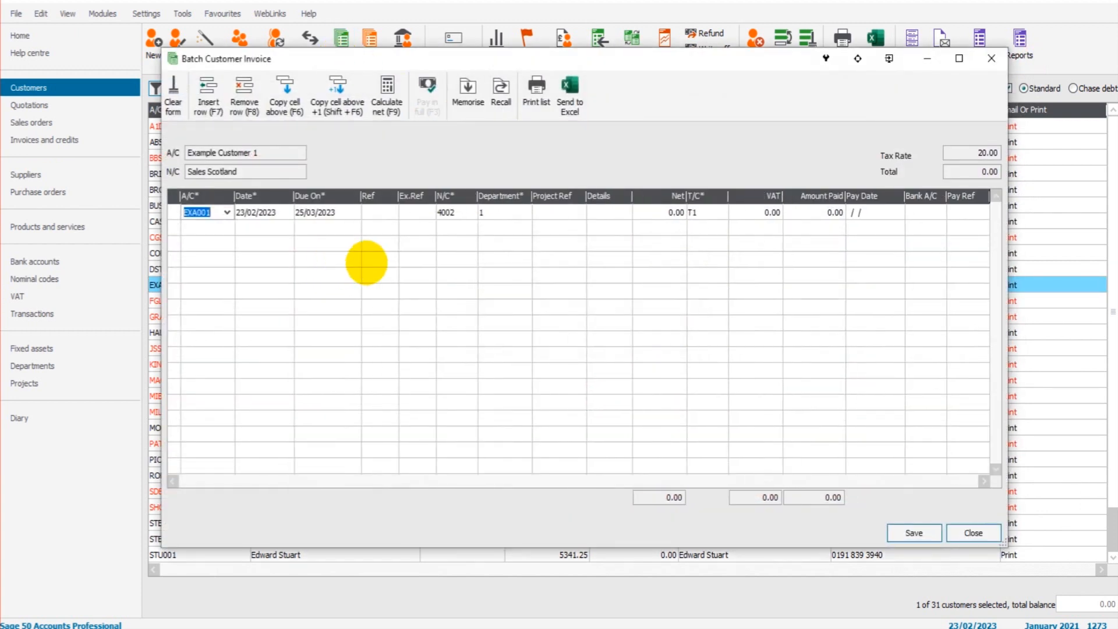
key(Tab)
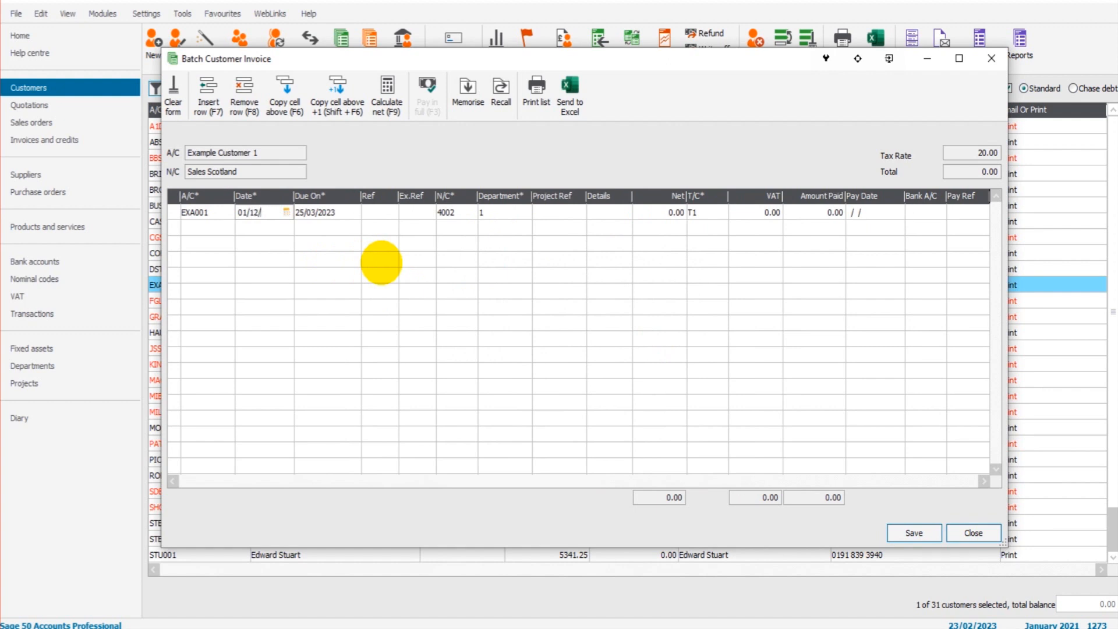
key(Tab)
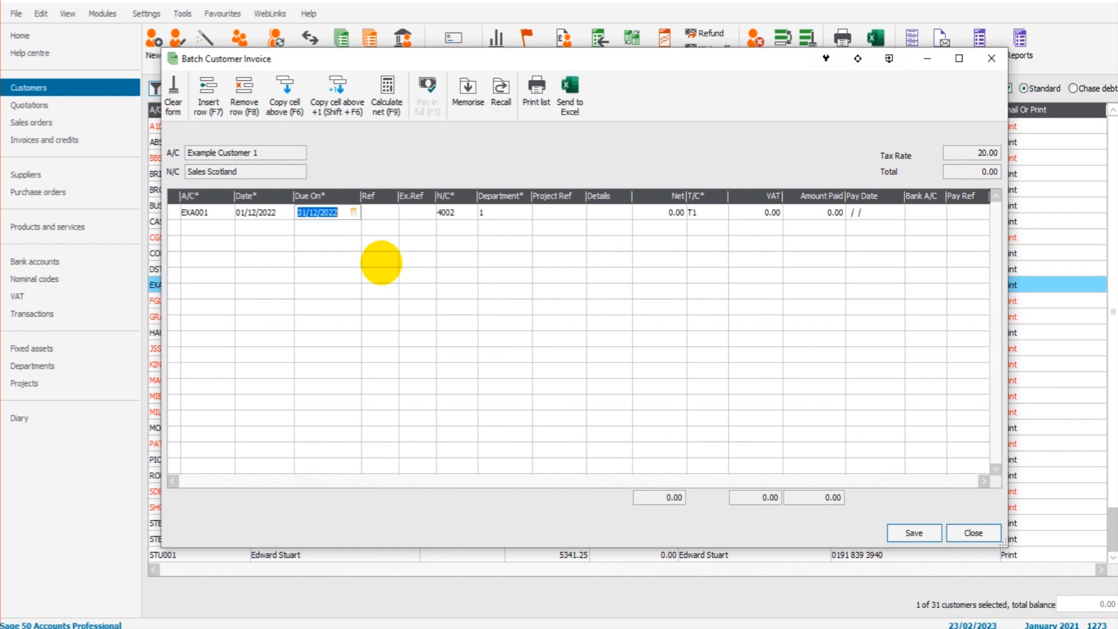
key(Tab)
text(123)
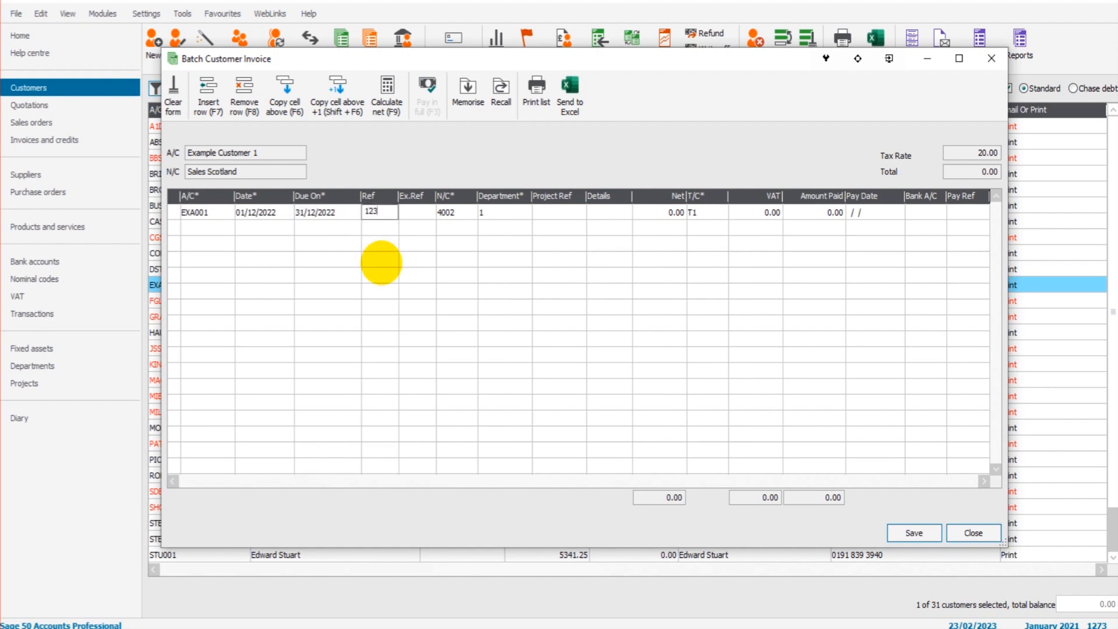
- Set the invoice's net amount to 5000 with tax code T1, save the batch invoice, and close the form
key(Tab)
text(500)
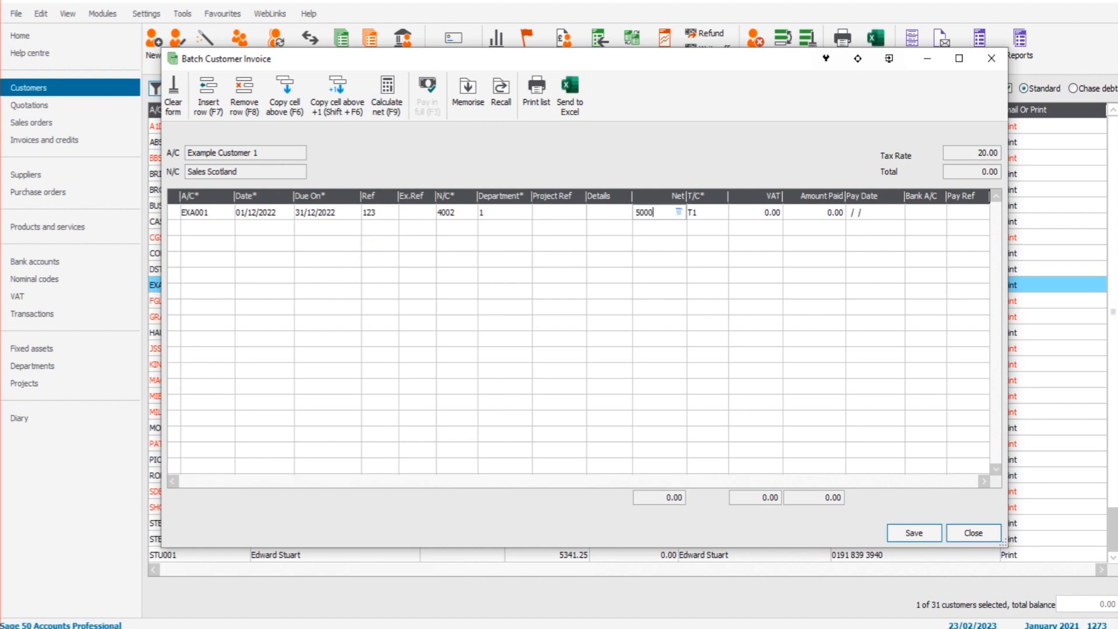
text(0)
key(Tab)
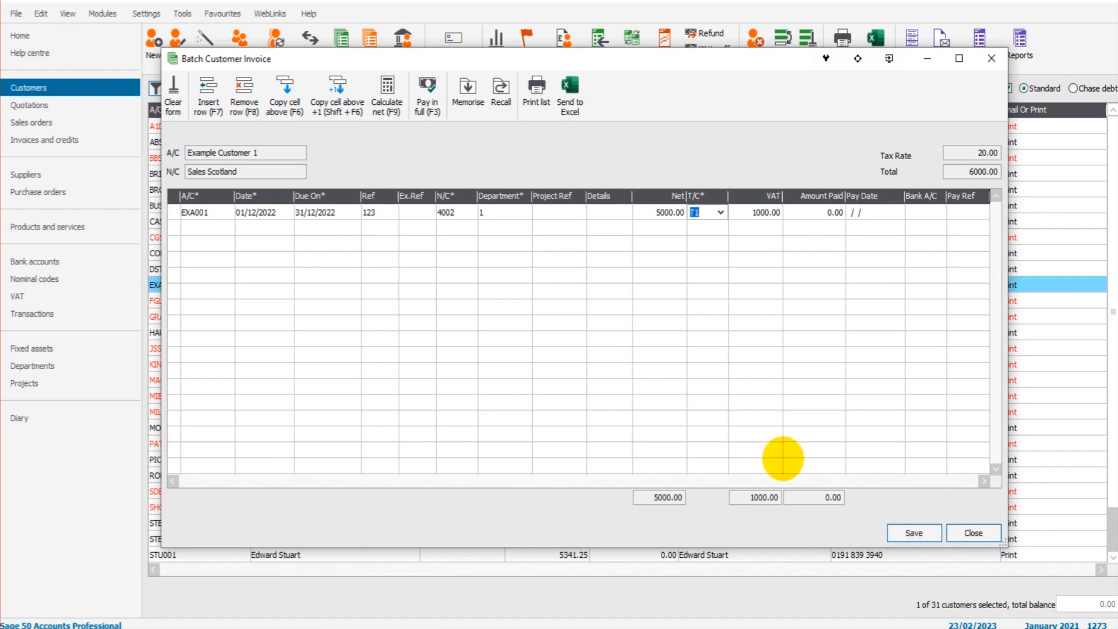
click(894, 530)
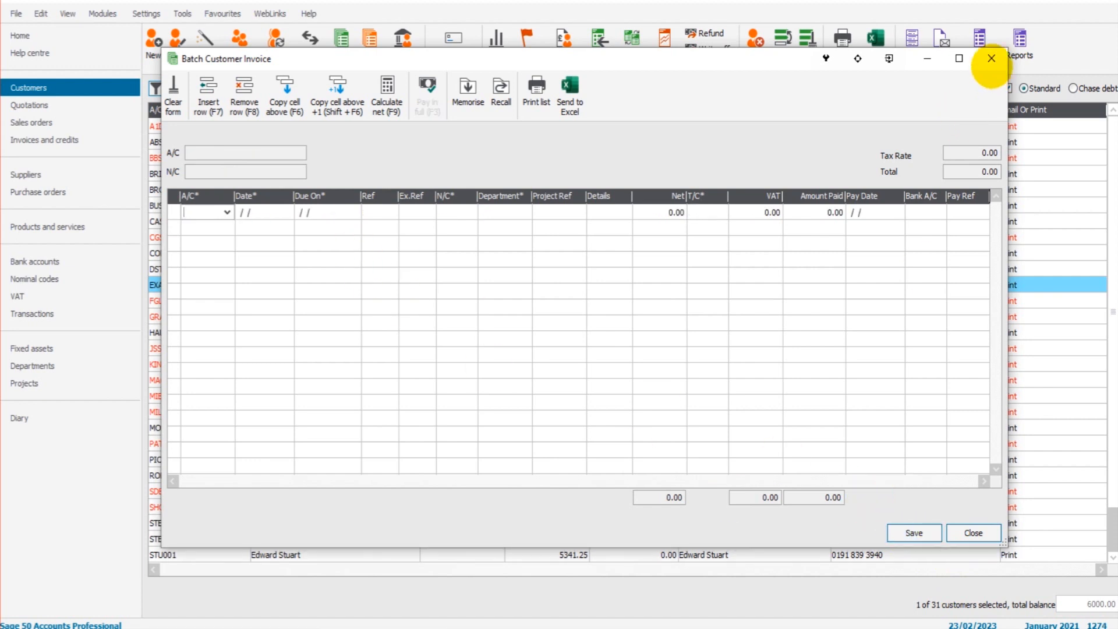
click(991, 58)
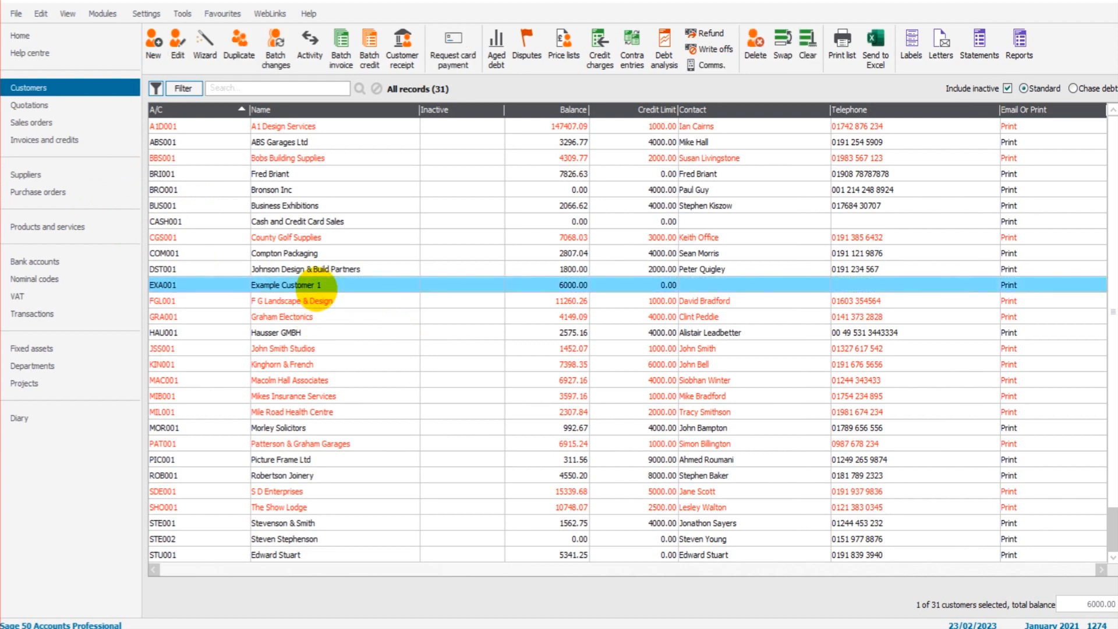
- Enable Terms agreed and Can charge credit in Example Customer 1's credit control settings, save the record, and close it
double_click(316, 285)
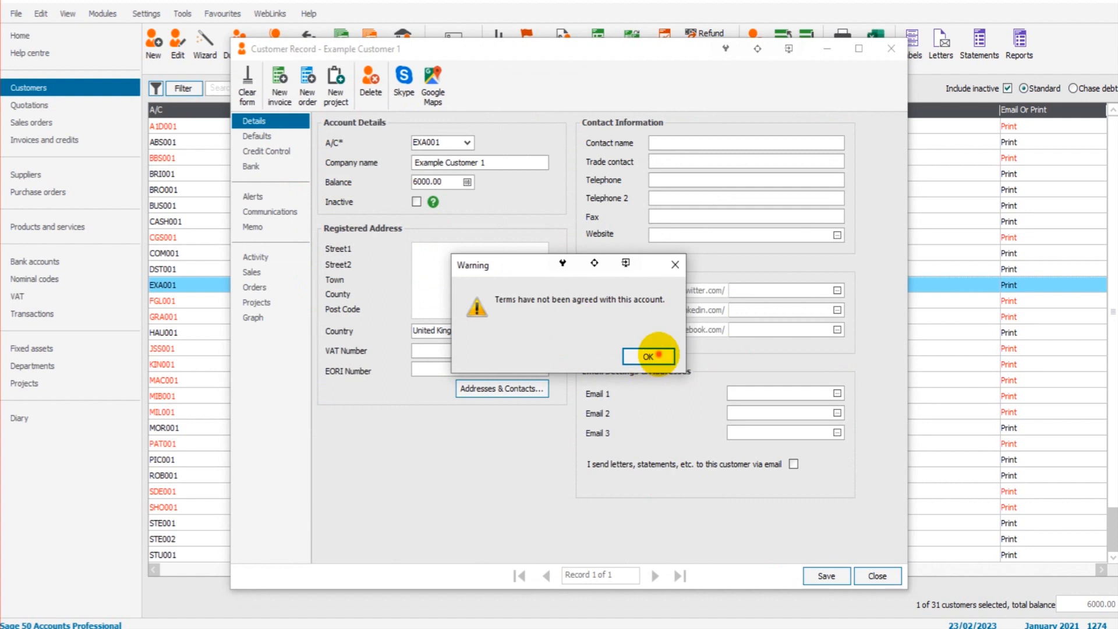
click(652, 355)
click(267, 150)
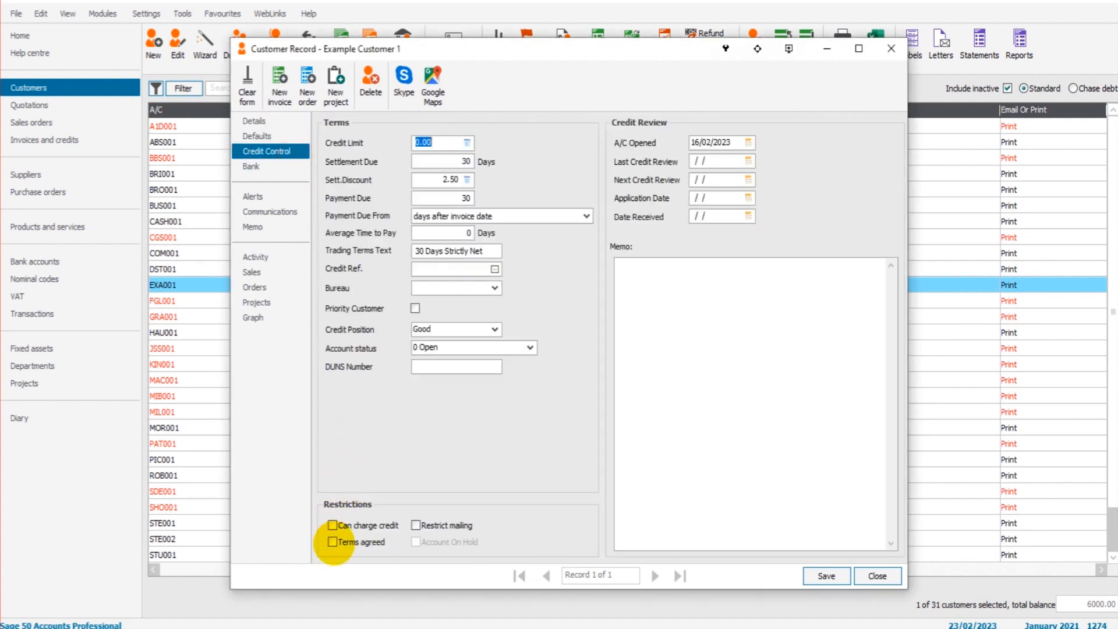
click(332, 541)
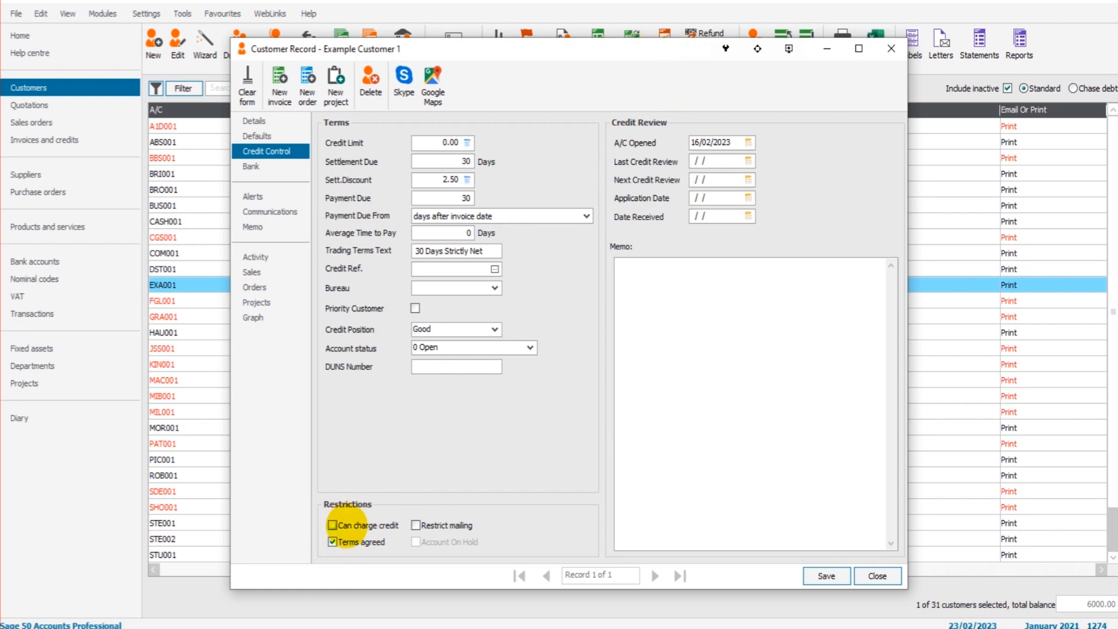
click(333, 525)
click(827, 576)
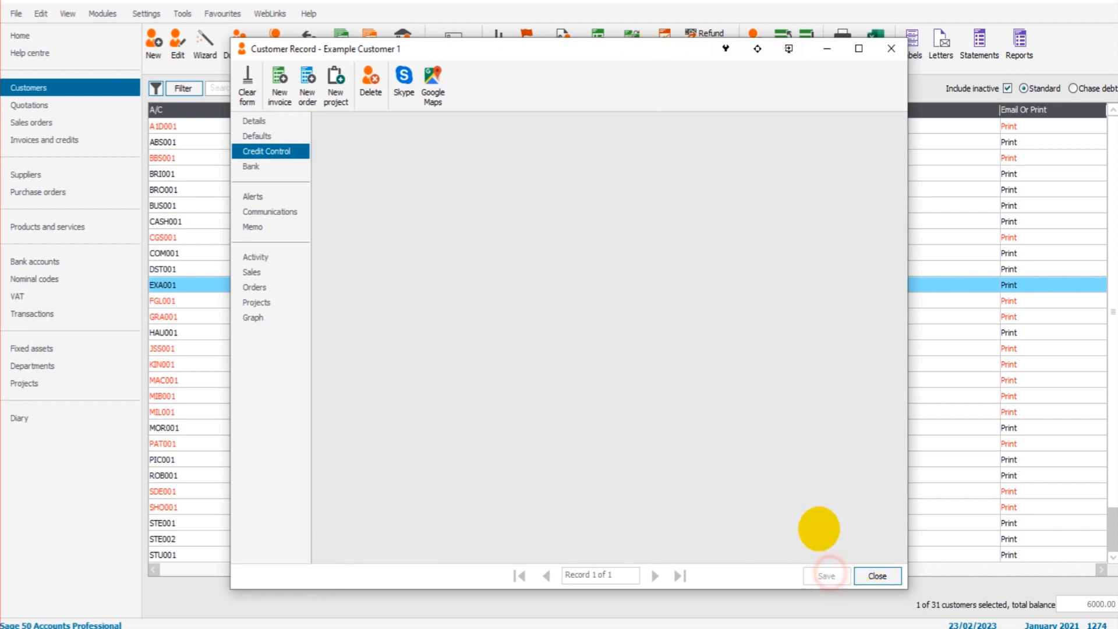
click(891, 48)
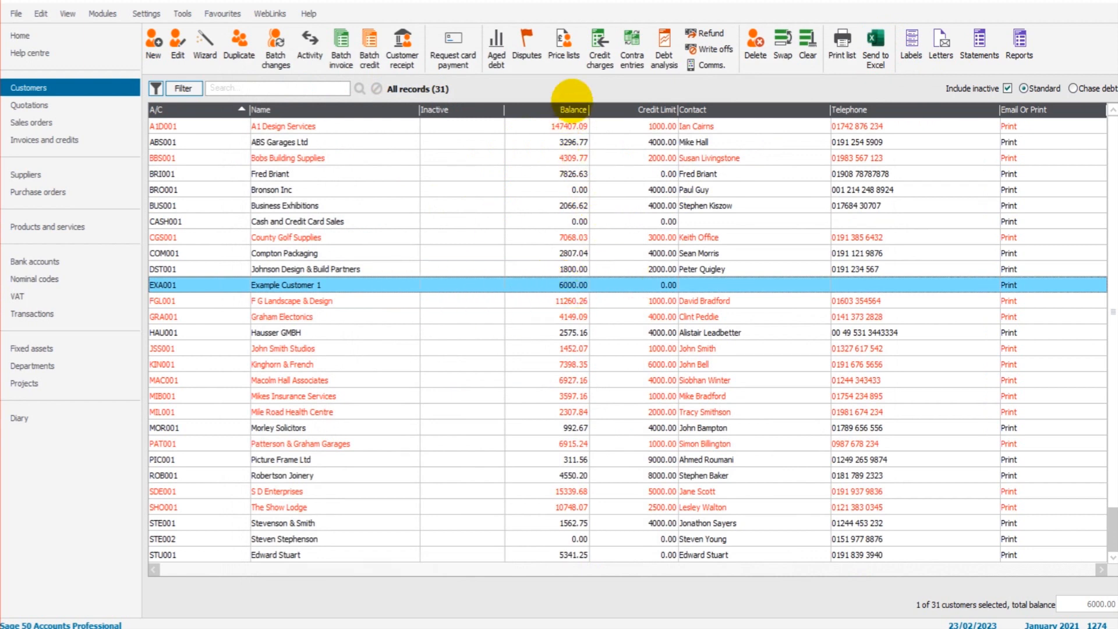
- Start the Credit Charges wizard, review its backup and preparation checks, and continue to the charge details
click(598, 47)
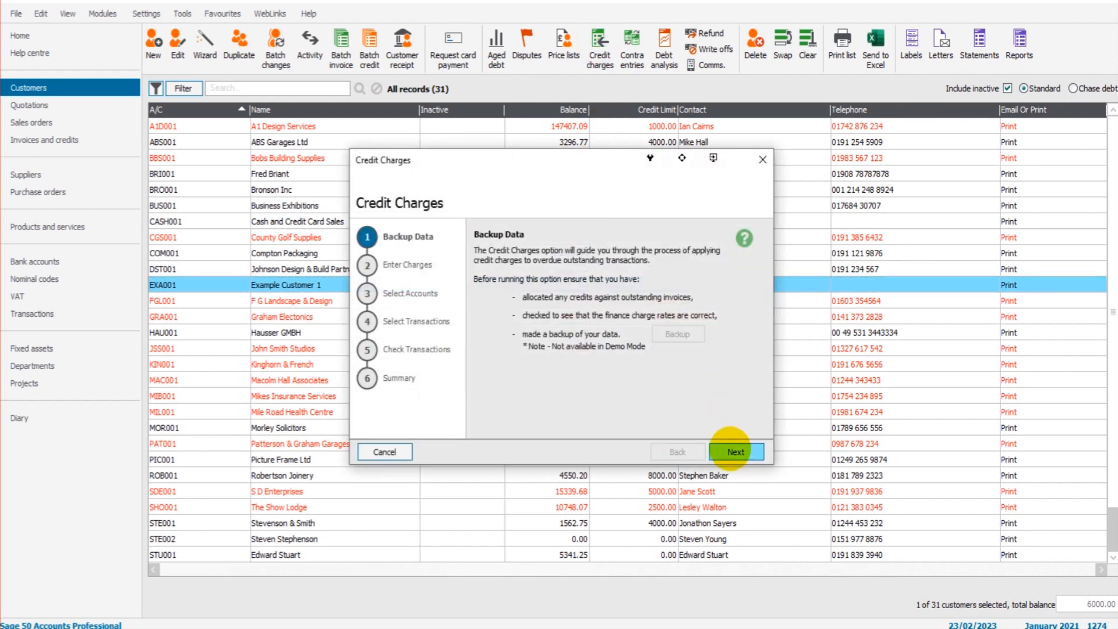
click(733, 451)
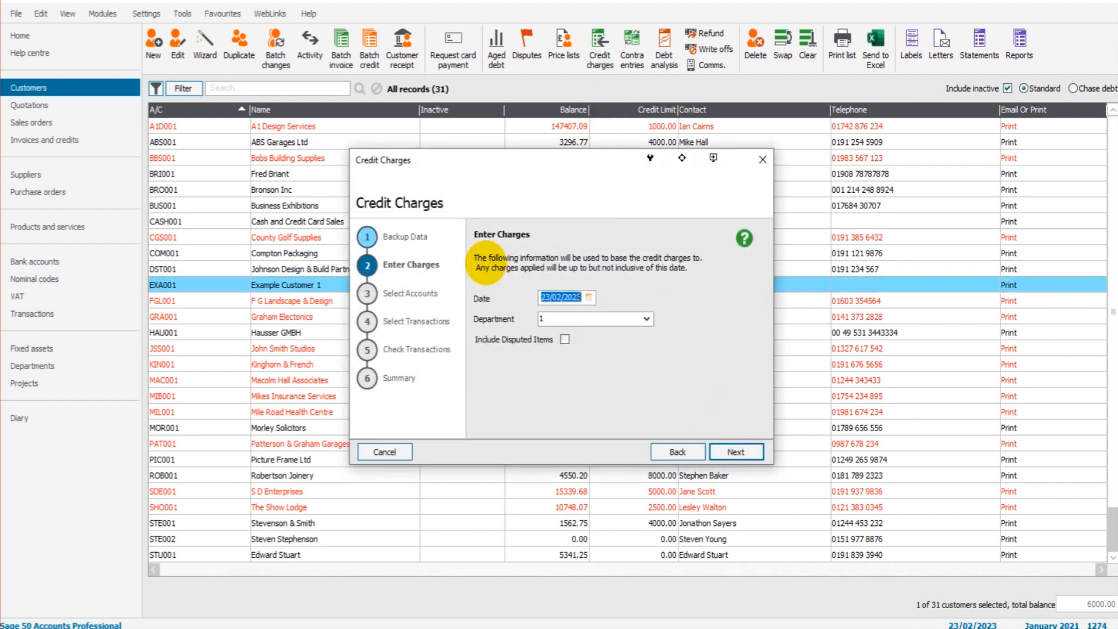
click(678, 450)
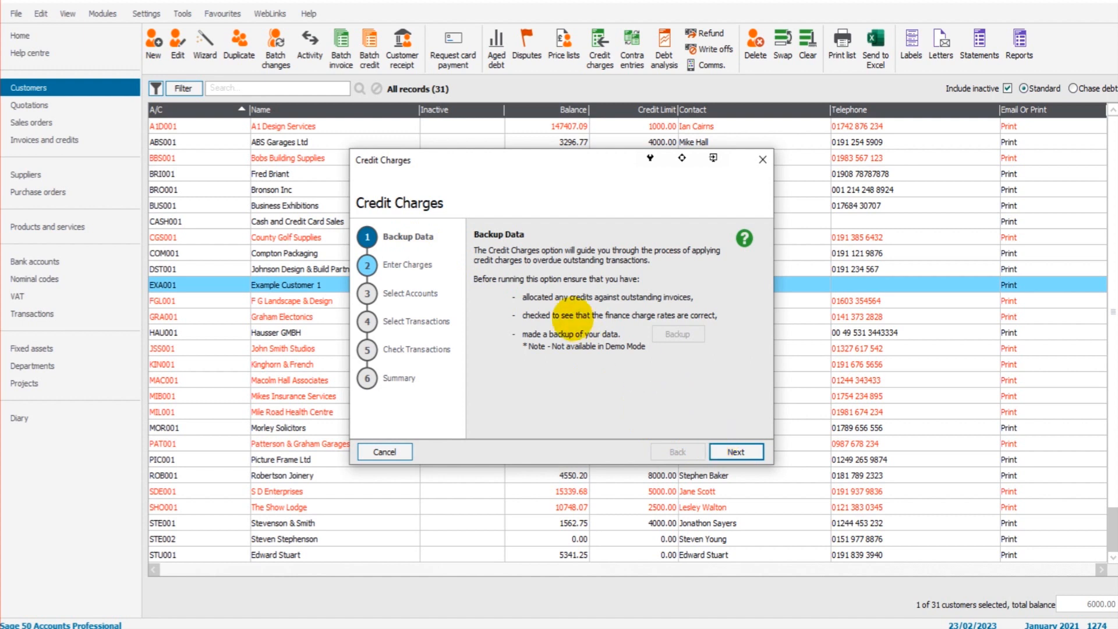
click(735, 451)
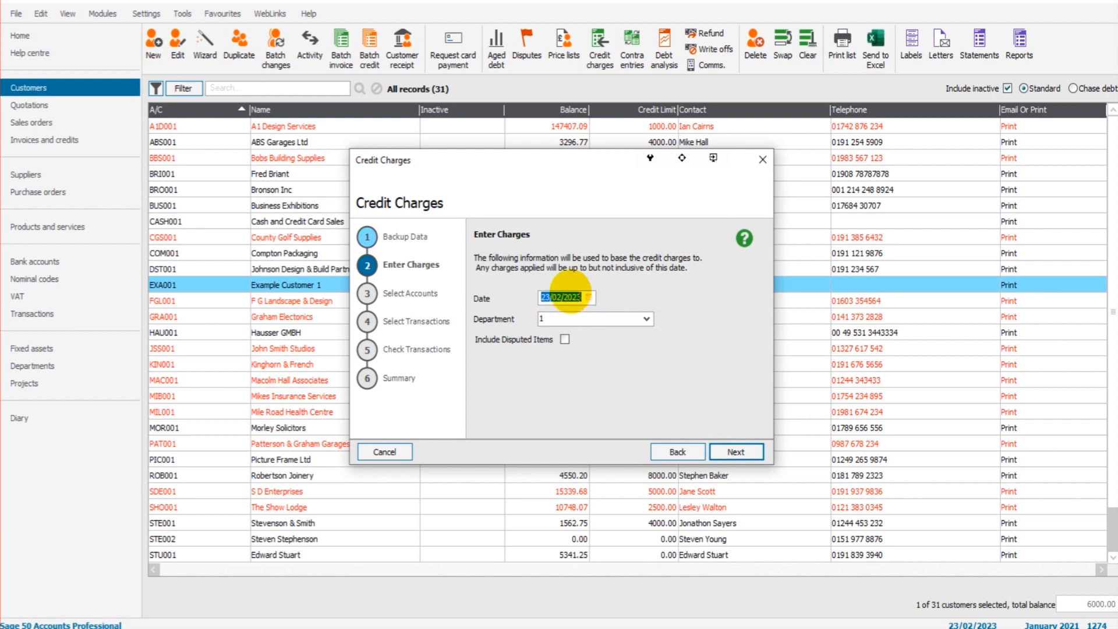
- Set the credit charge date to 01/02/2023, leave the department at 1, and continue to the account selection
click(589, 297)
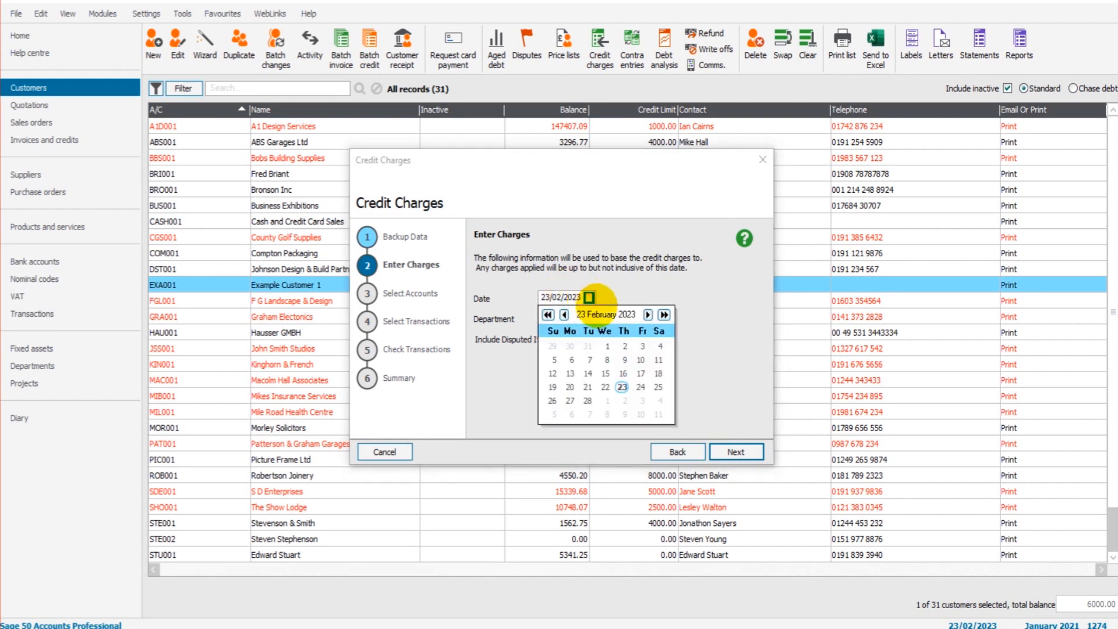
click(647, 315)
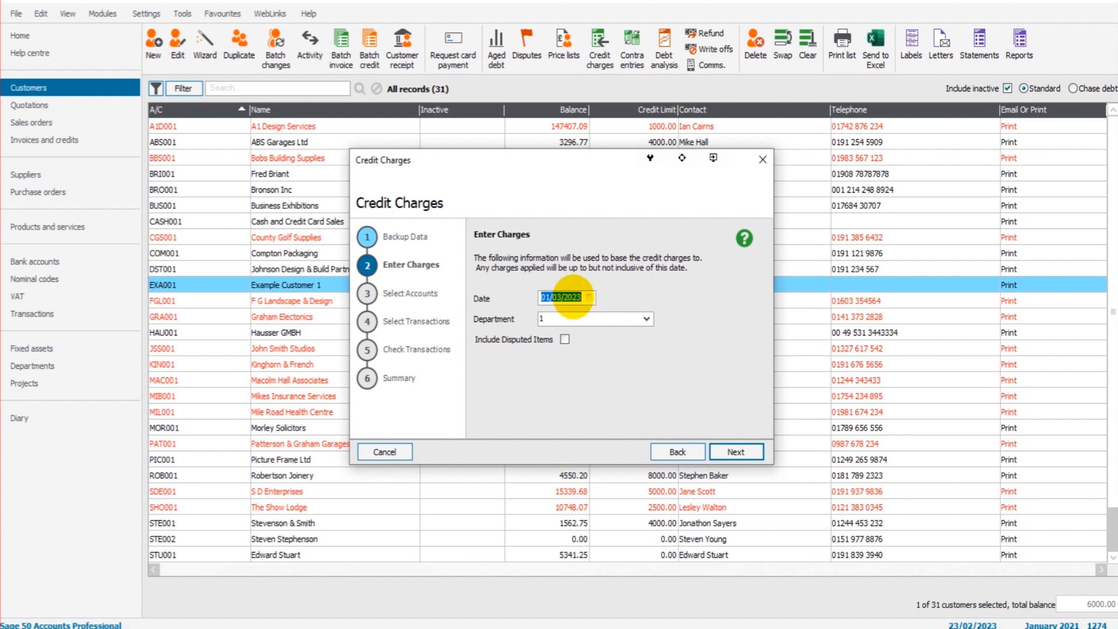
click(589, 297)
click(564, 314)
click(605, 345)
click(560, 291)
click(561, 294)
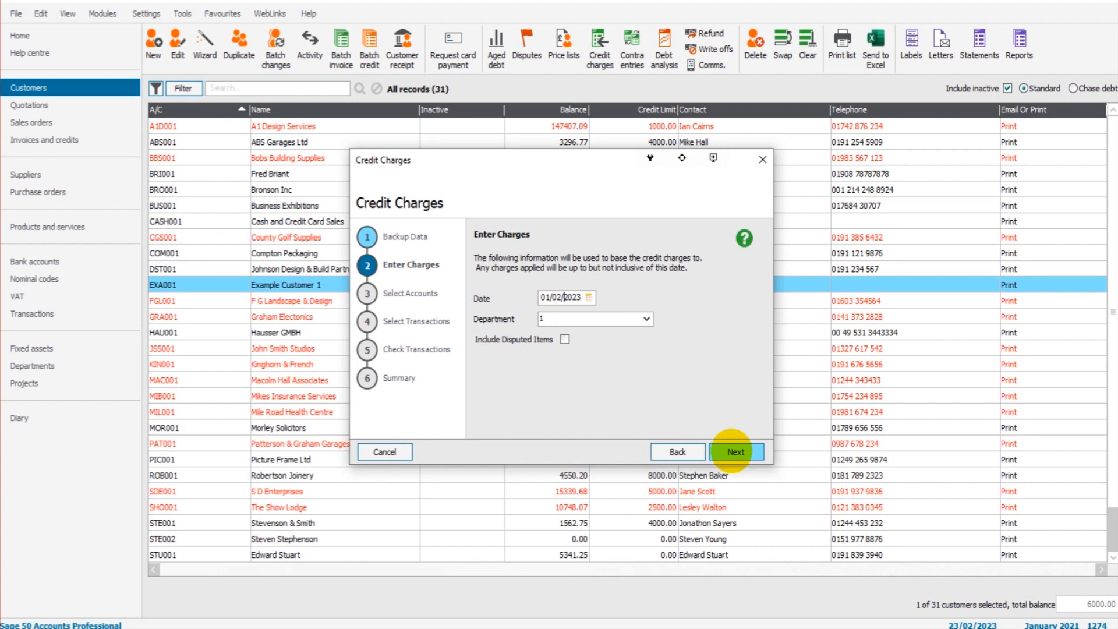
click(735, 451)
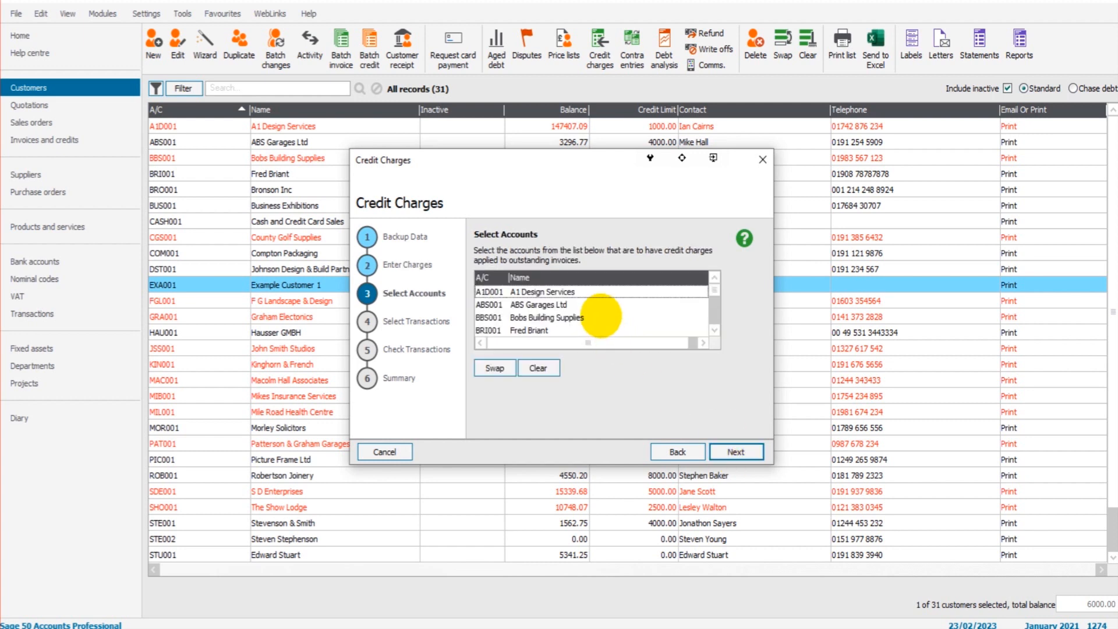
click(597, 307)
click(573, 320)
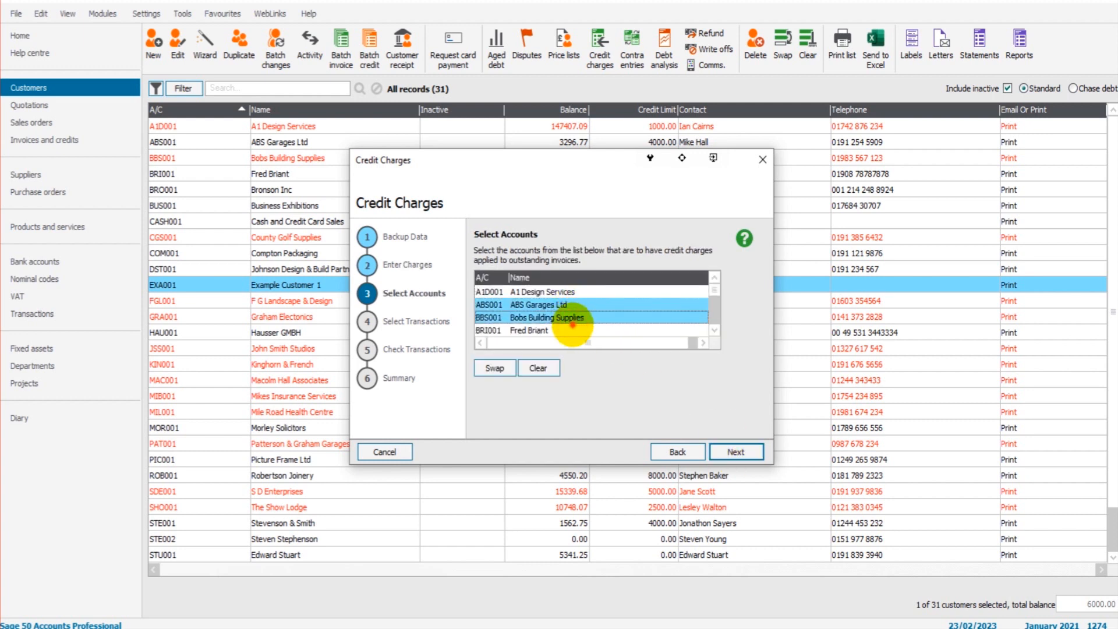
click(573, 327)
click(596, 318)
click(599, 304)
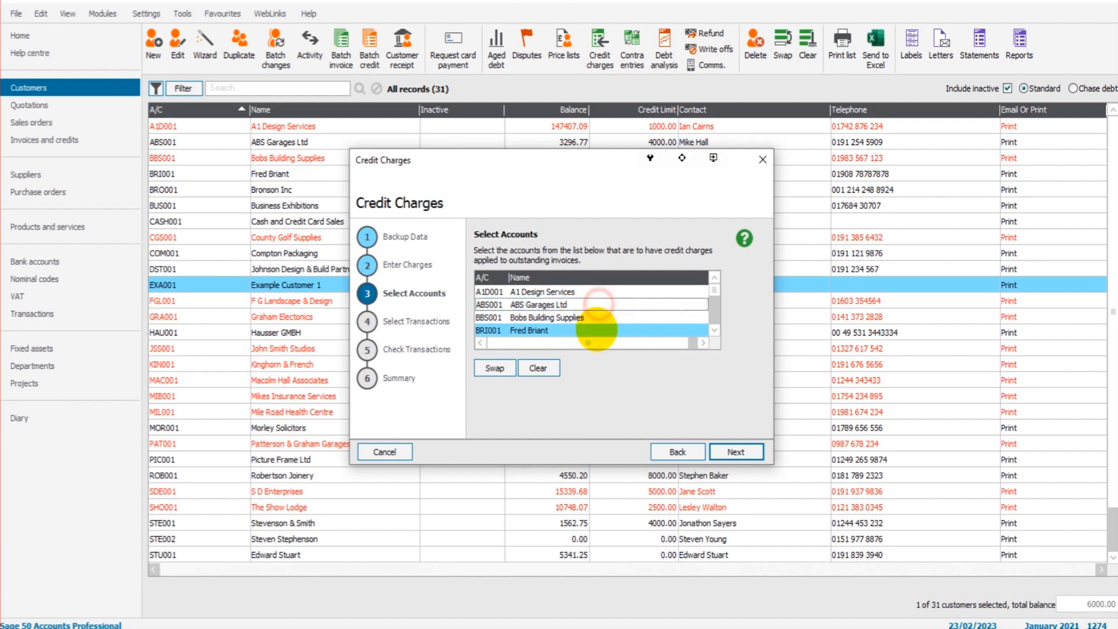
click(595, 329)
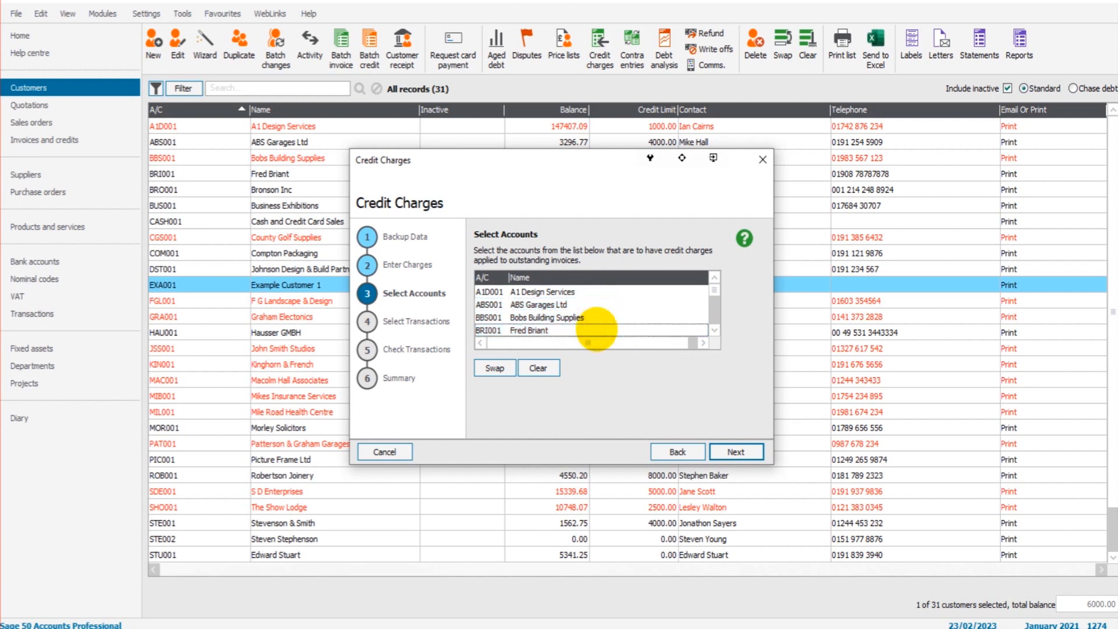
- Select Example Customer 1 and its overdue 01/12/2022 invoice with reference 123 for charging, and continue to the transaction check
scroll(596, 329, down, 3)
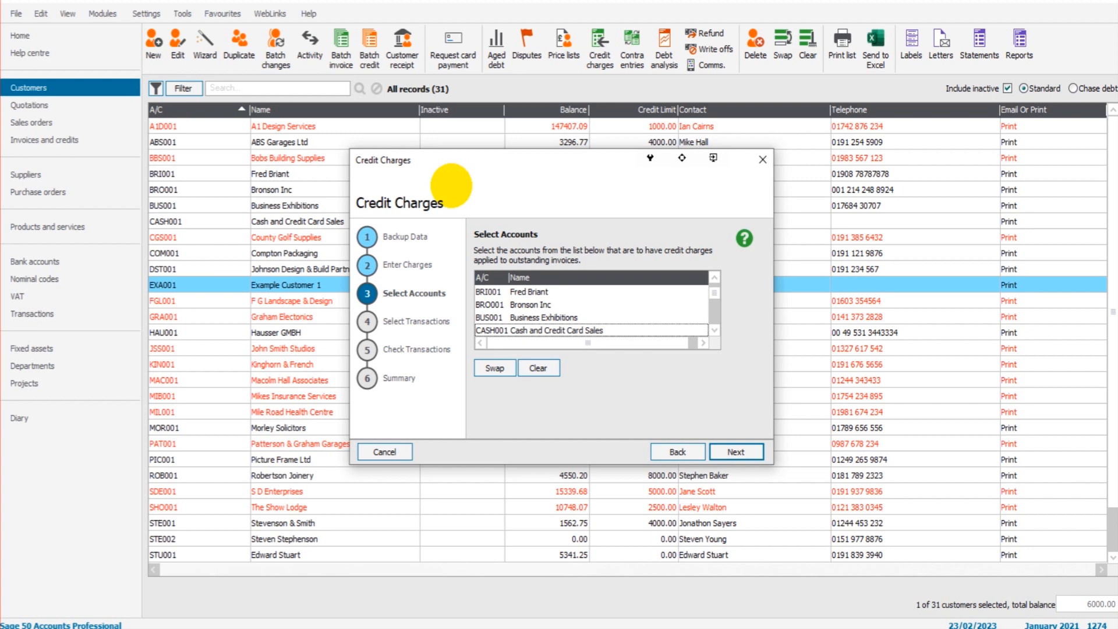
scroll(614, 312, down, 6)
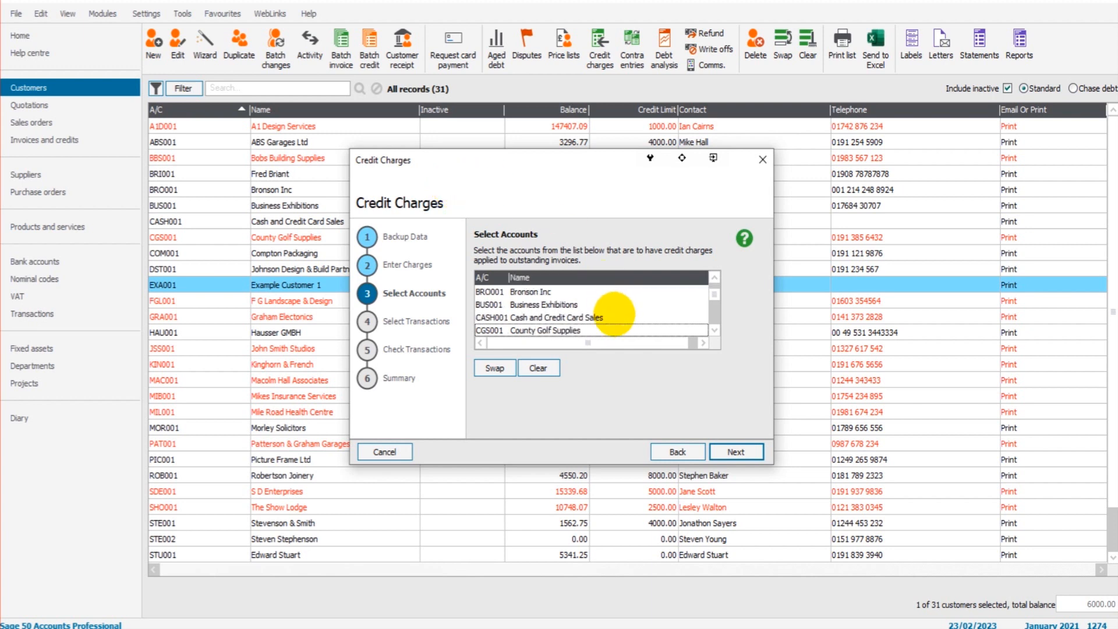
click(600, 304)
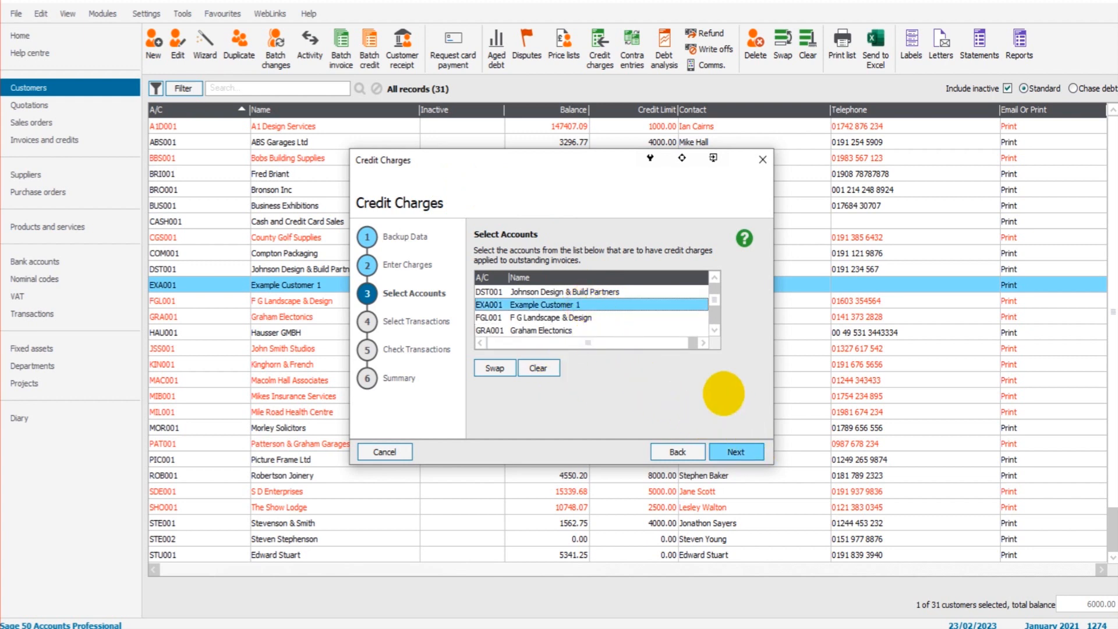
click(736, 452)
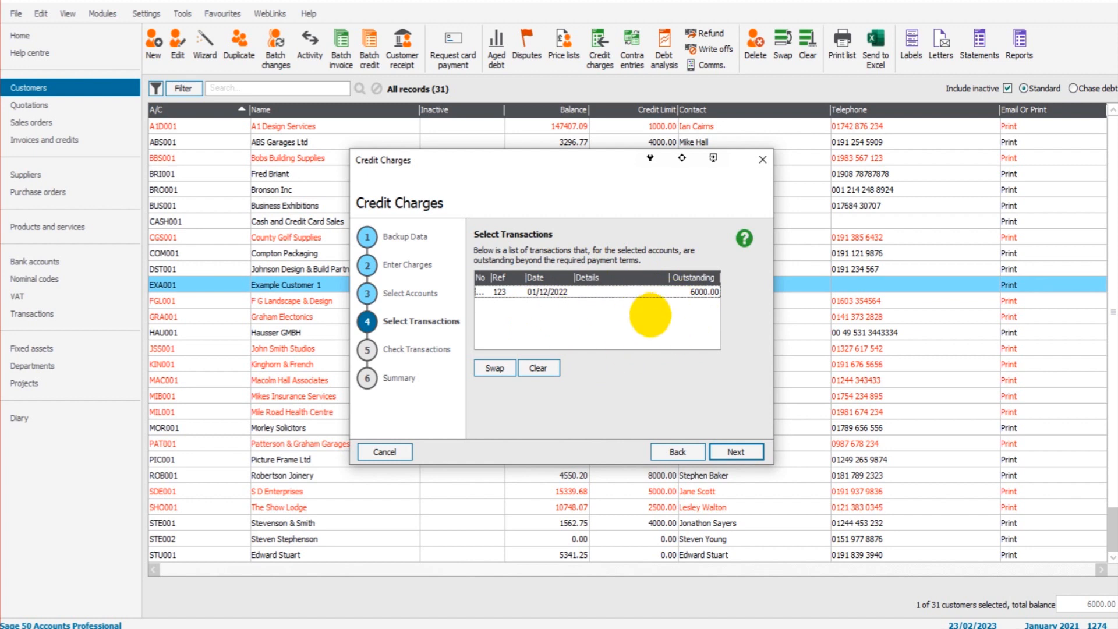
click(593, 291)
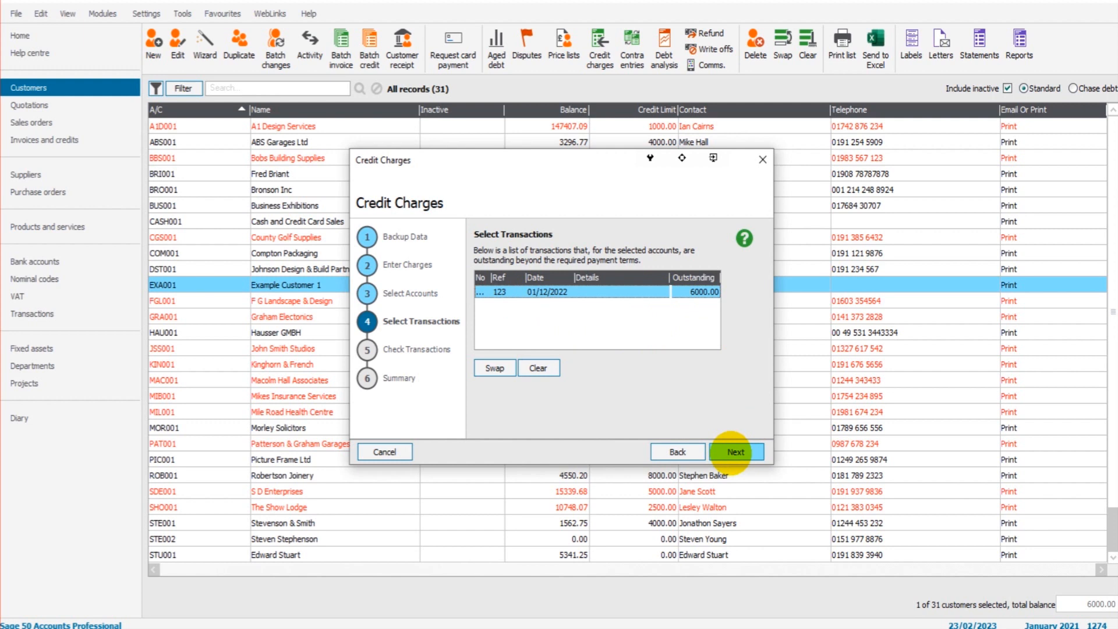
click(736, 452)
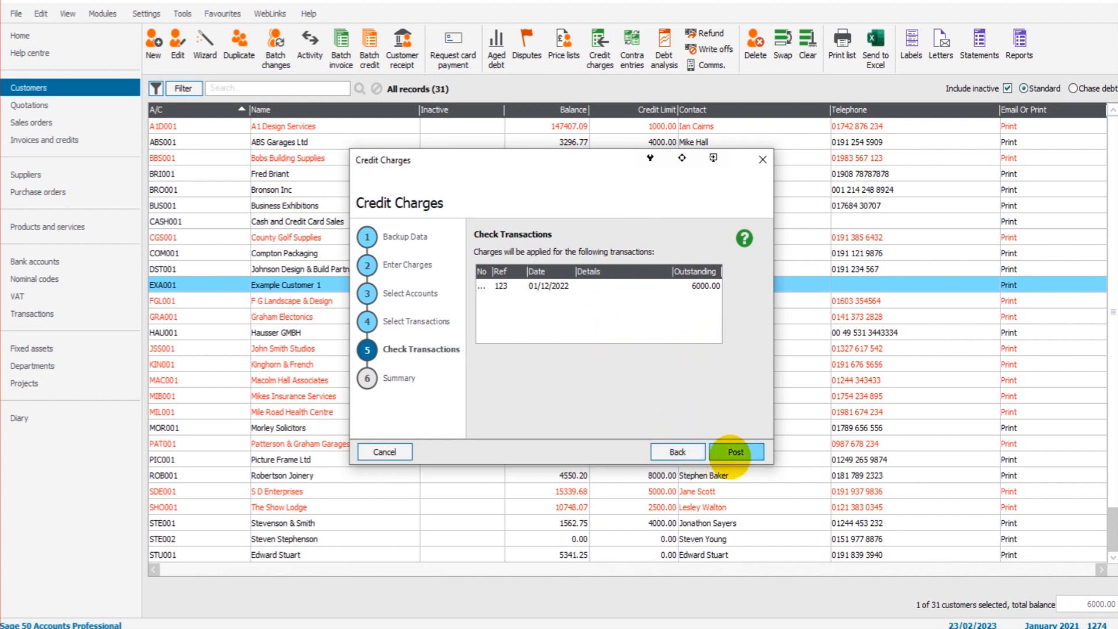
- Post the credit charge for the checked invoice and exit the wizard without printing the summary
click(732, 452)
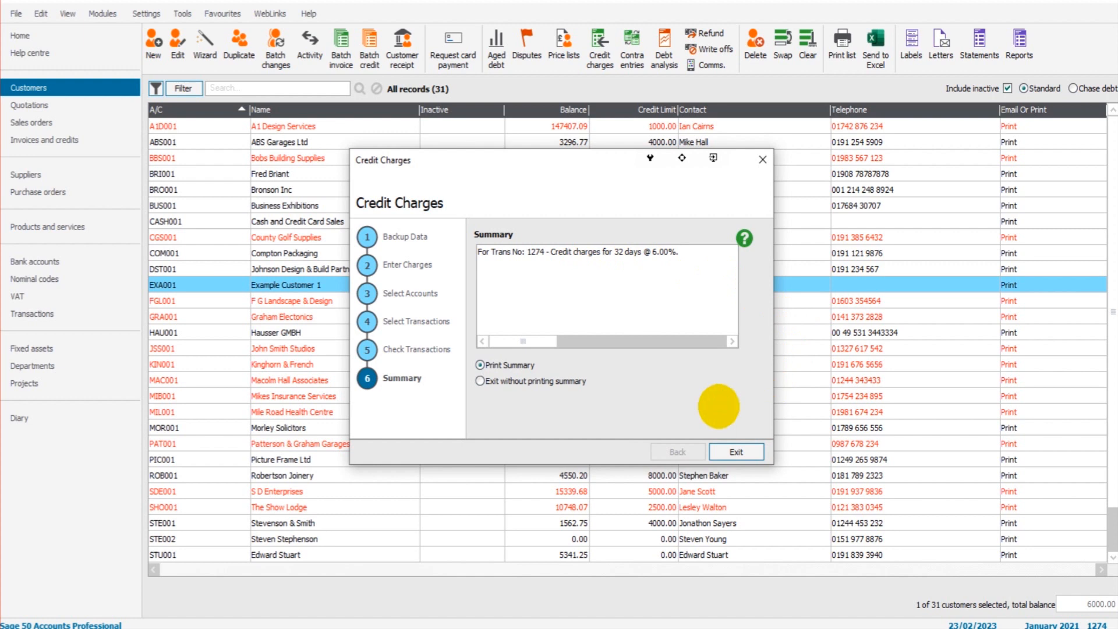
click(520, 384)
click(732, 449)
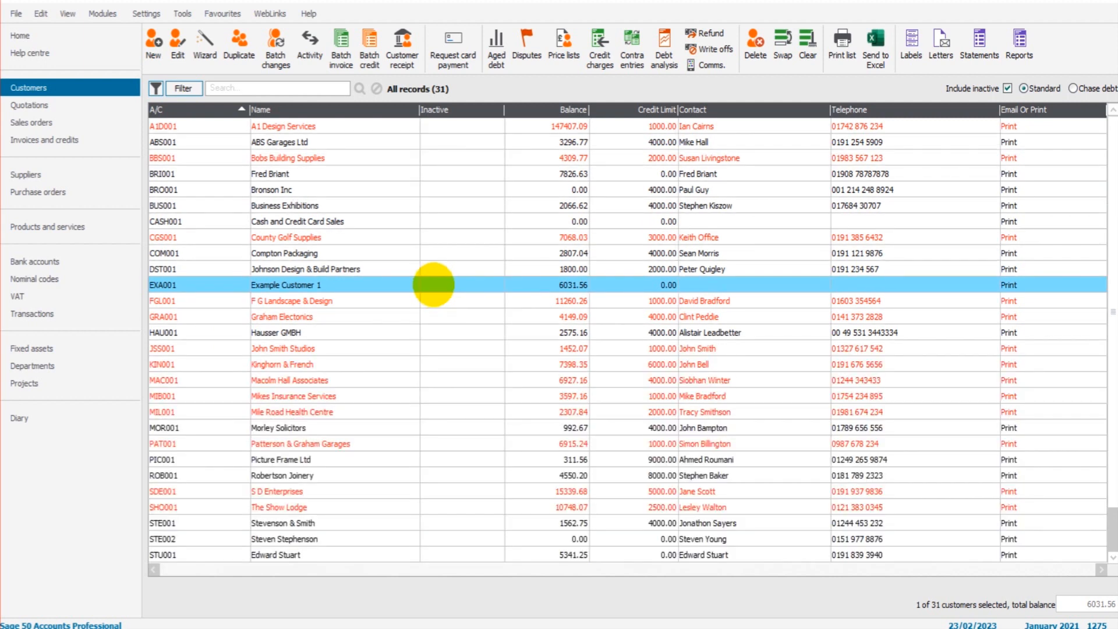
- Review the posted credit charge transaction in Example Customer 1's activity, and close the activity window
click(344, 301)
click(340, 285)
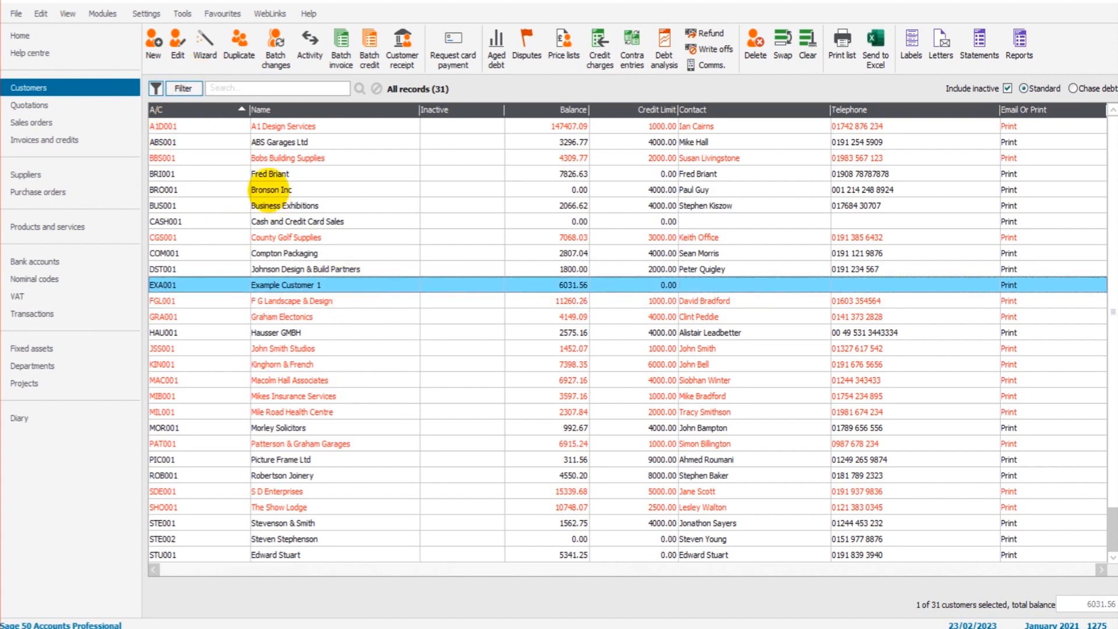
click(306, 53)
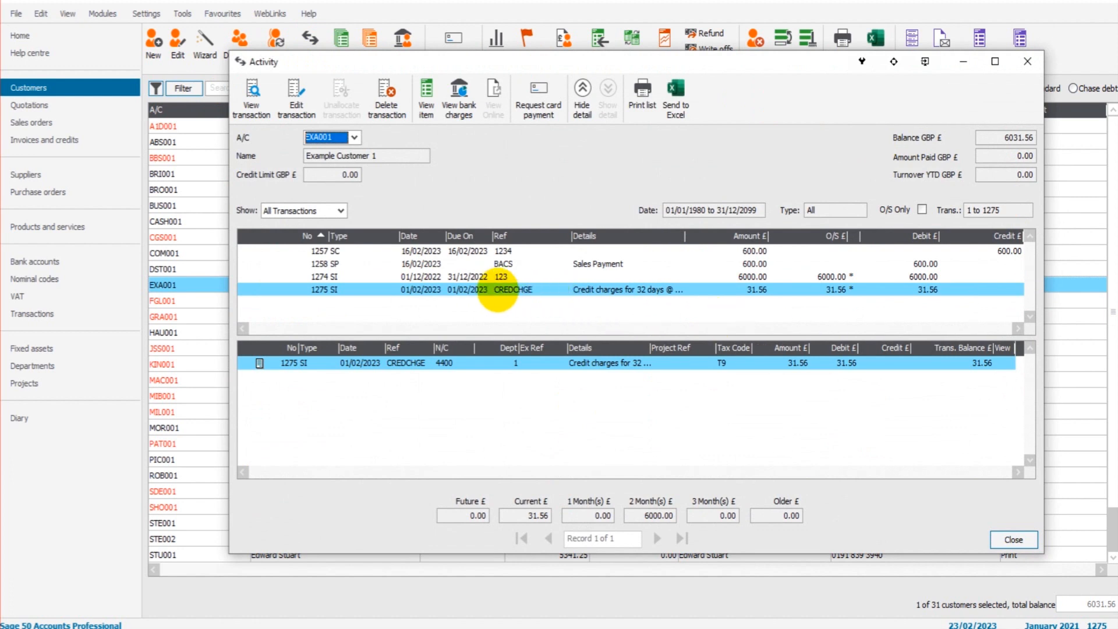
click(839, 289)
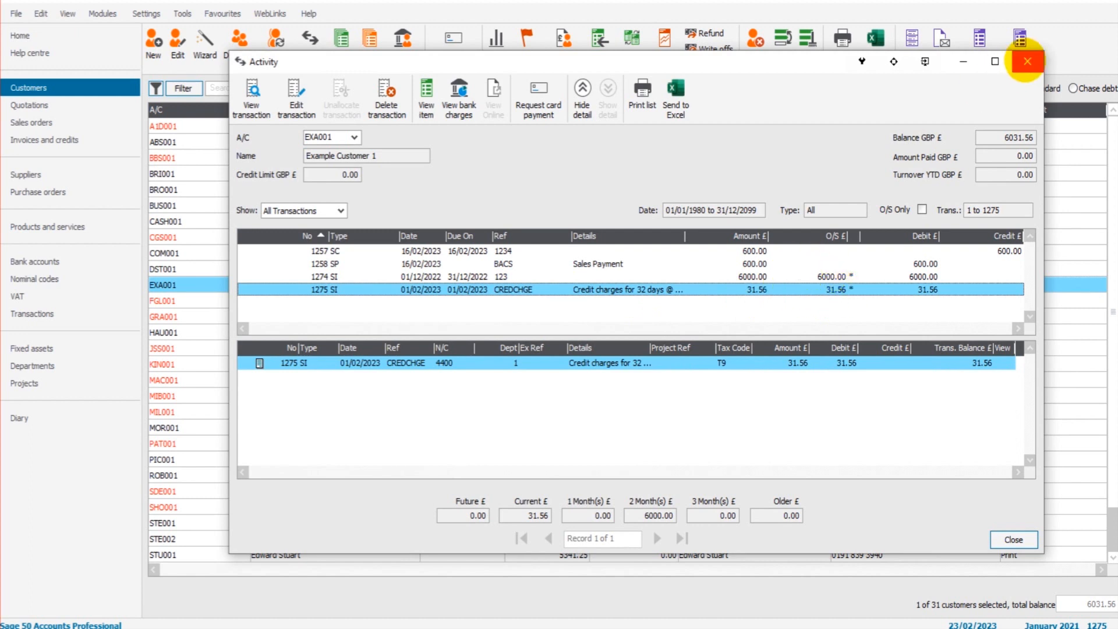
click(1027, 61)
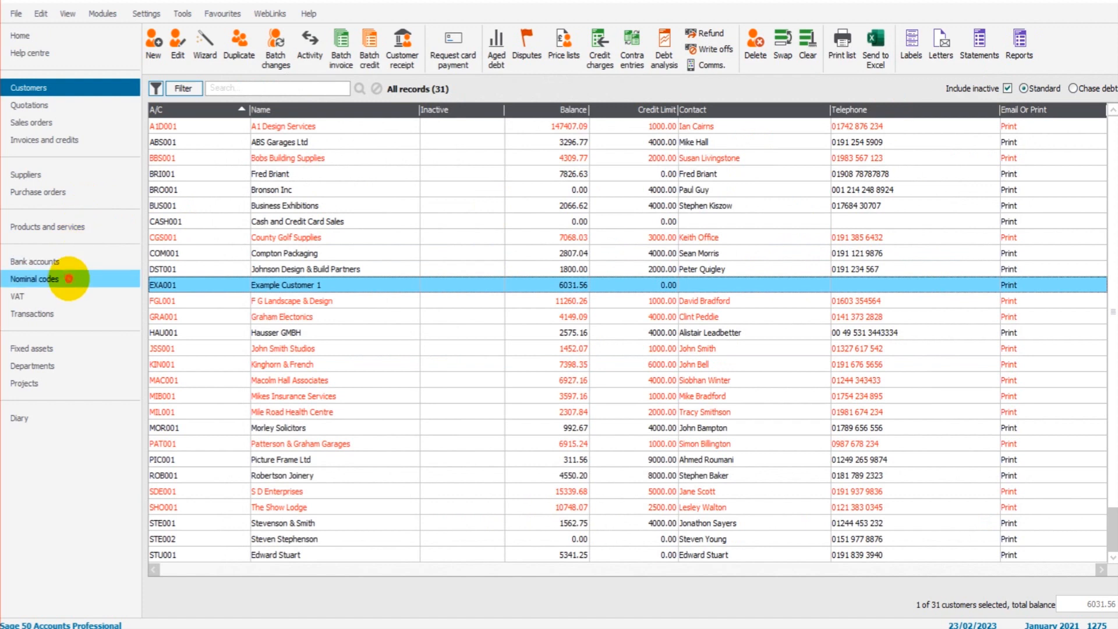
- Examine the 01/02/2023 credit charge in the activity of nominal code 4400 Credit Charges, and return to the customer list
click(69, 279)
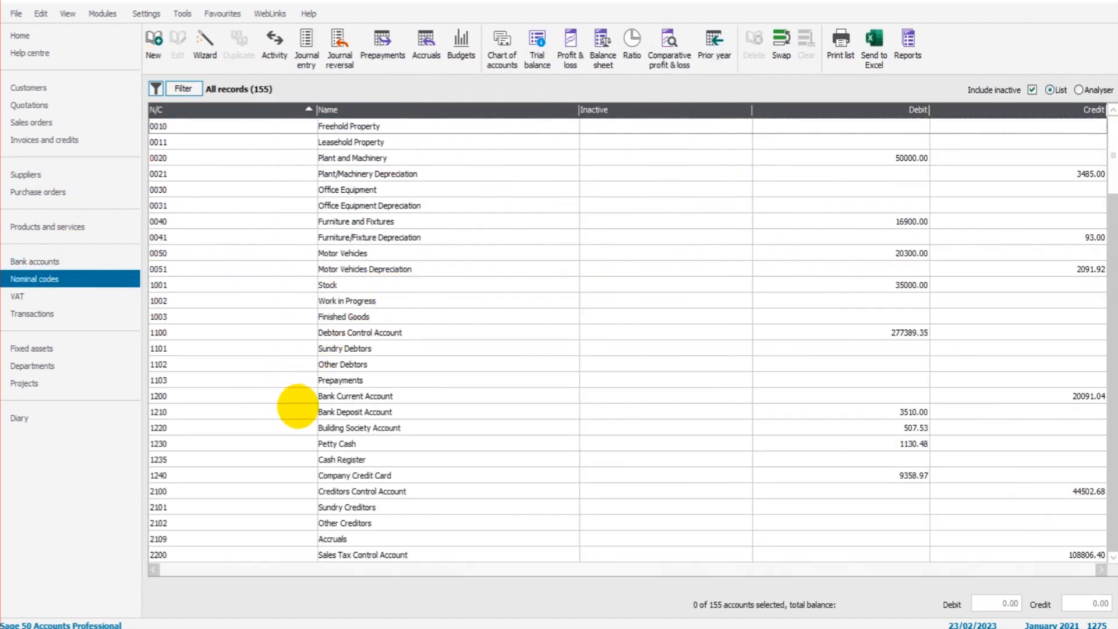
scroll(299, 405, down, 3)
key(4)
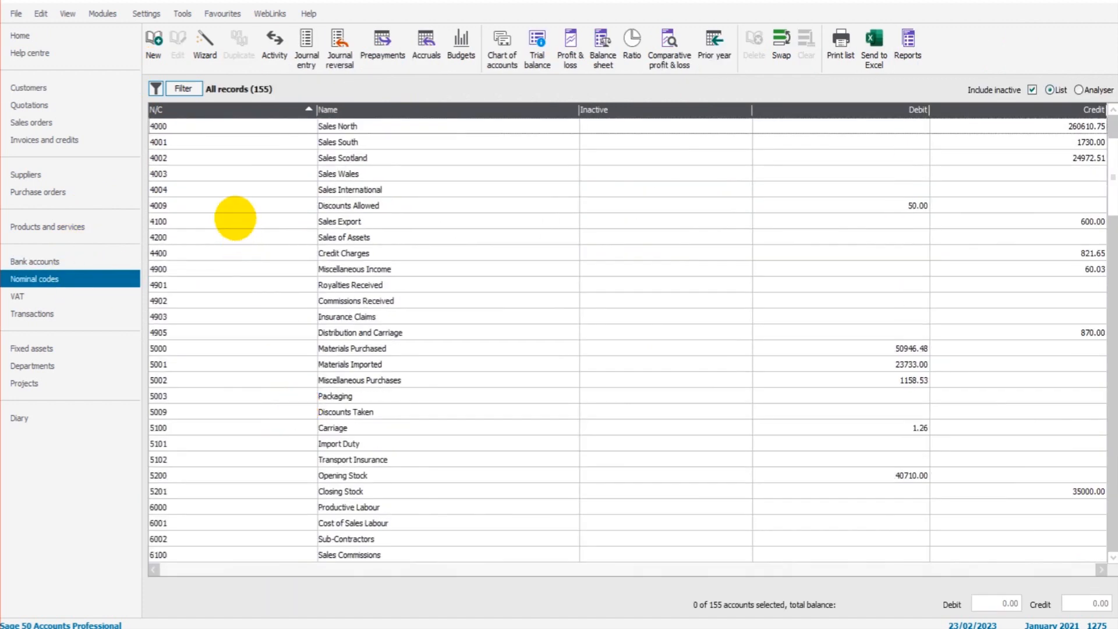
click(224, 249)
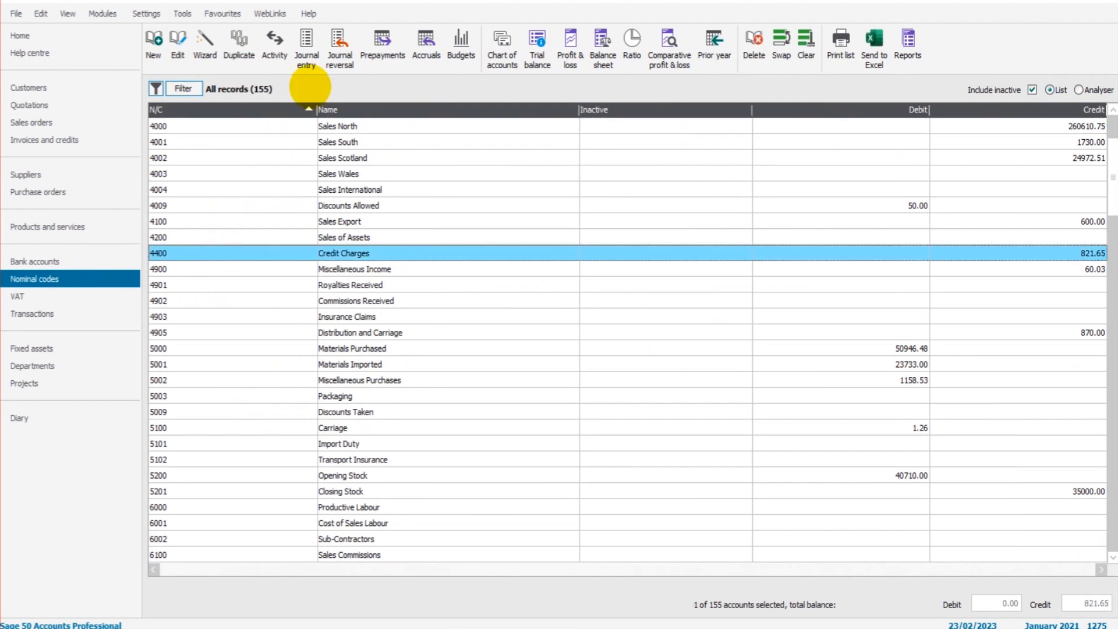
click(274, 50)
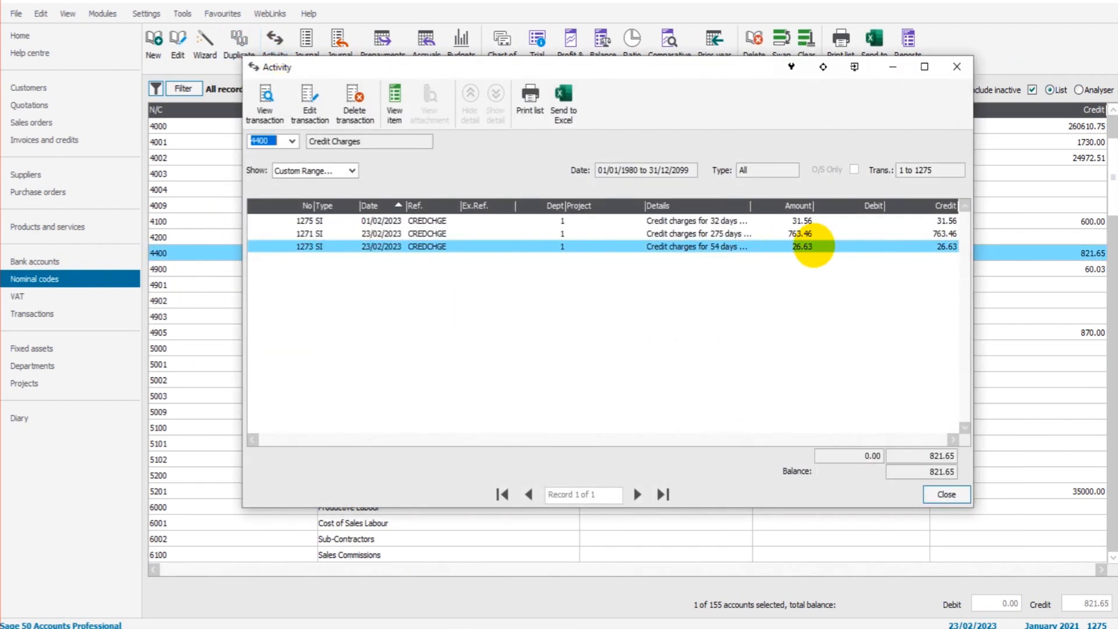
click(800, 223)
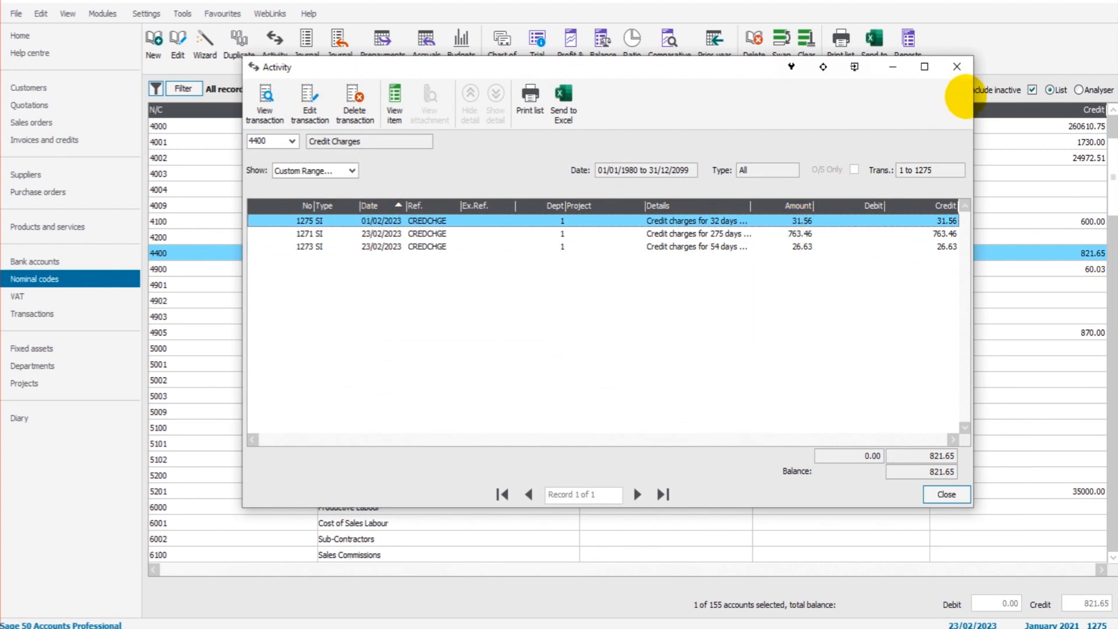
click(957, 66)
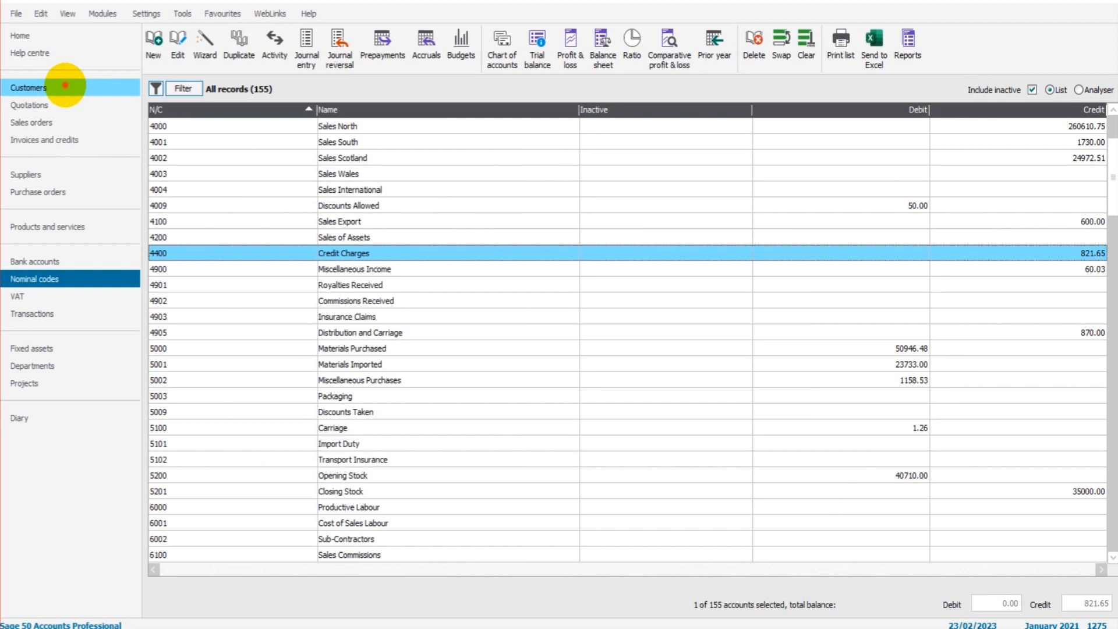
click(64, 83)
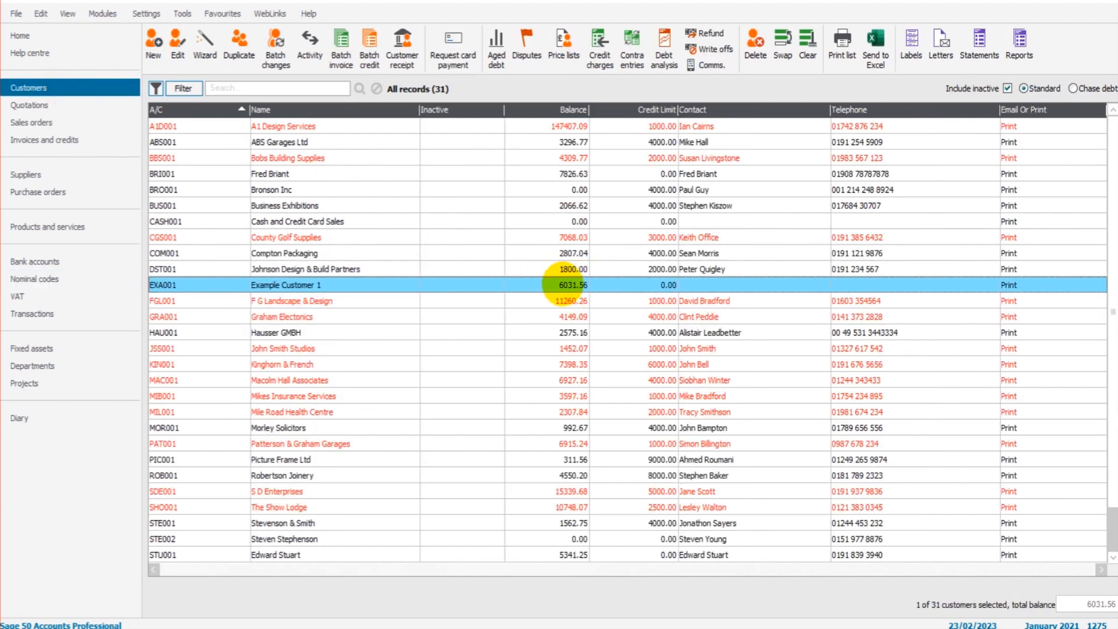